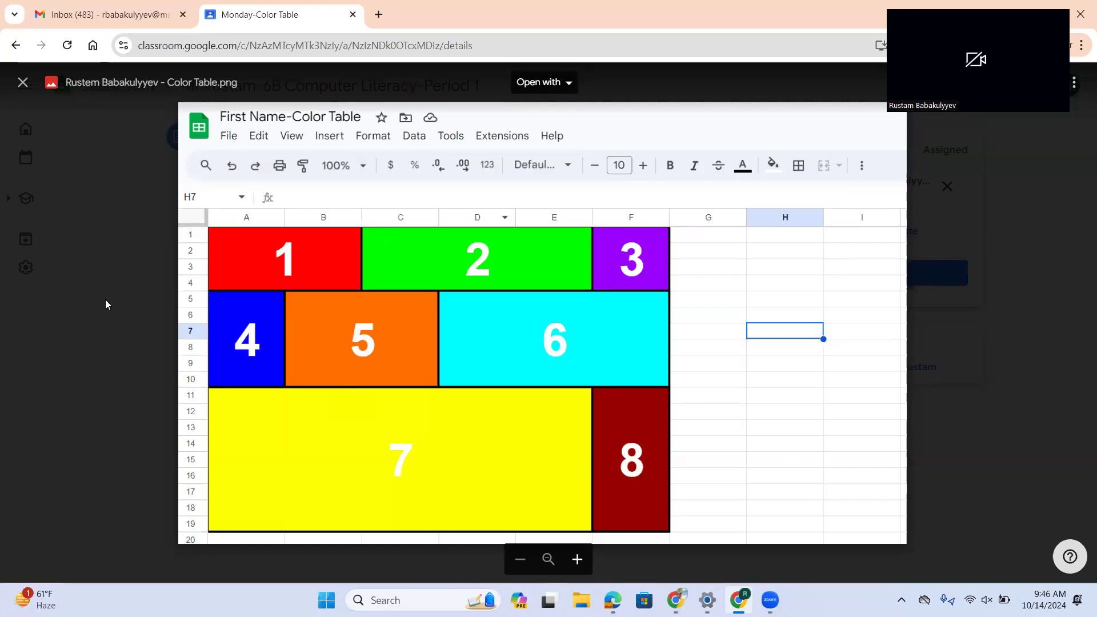
- Close the image preview, add a new Google Sheets file to the Monday-Color Table assignment and open it
{"action": "key", "text": "Escape"}
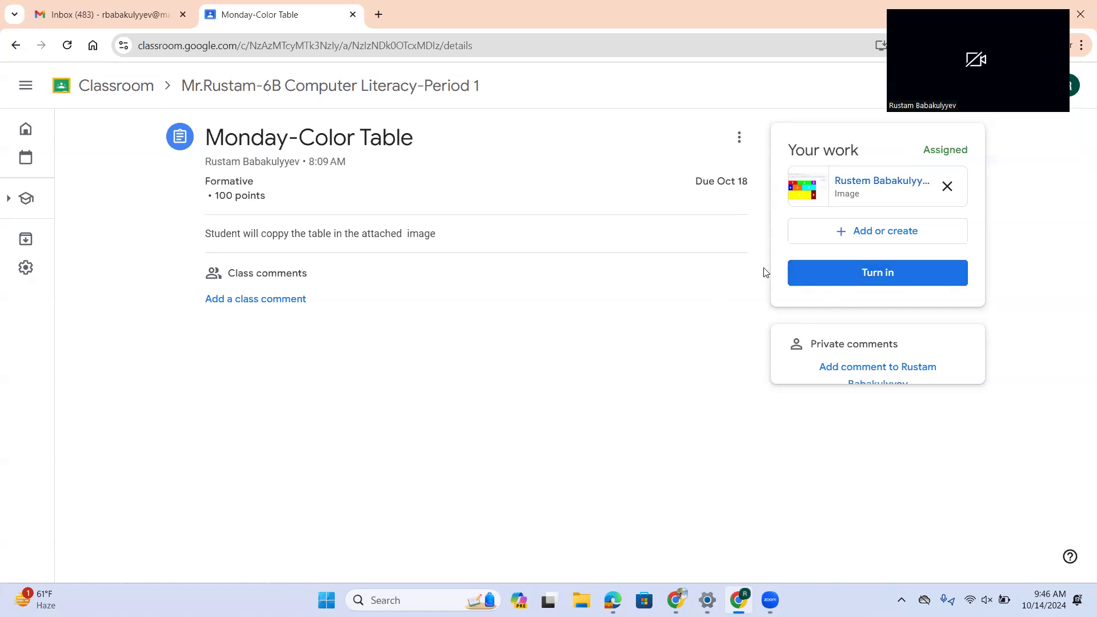
{"action": "left_click", "coordinate": [870, 240]}
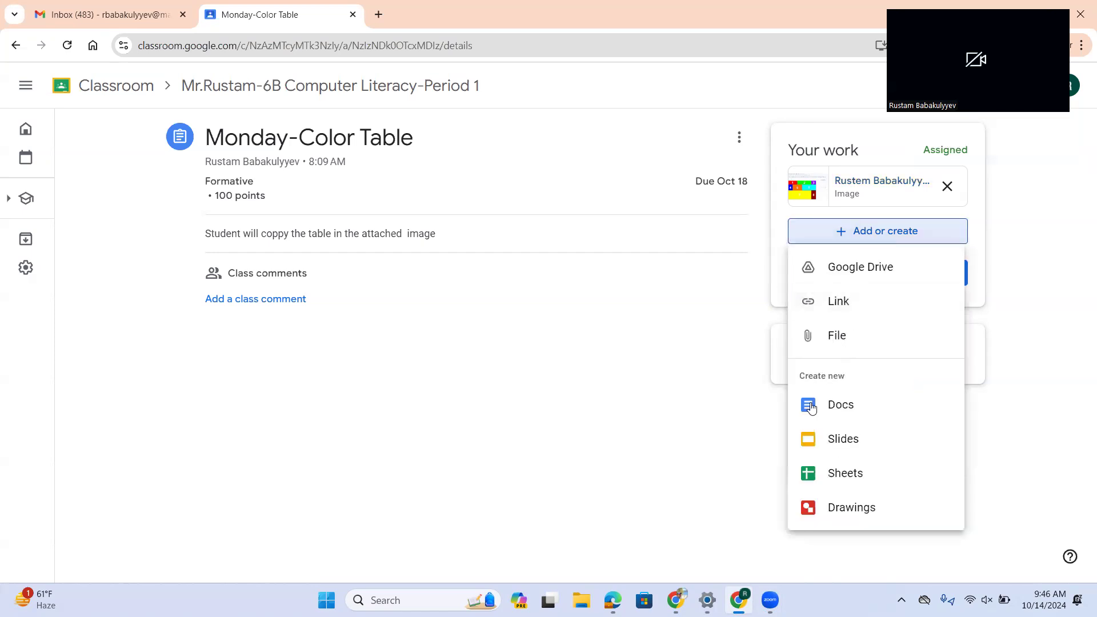
{"action": "left_click", "coordinate": [834, 466]}
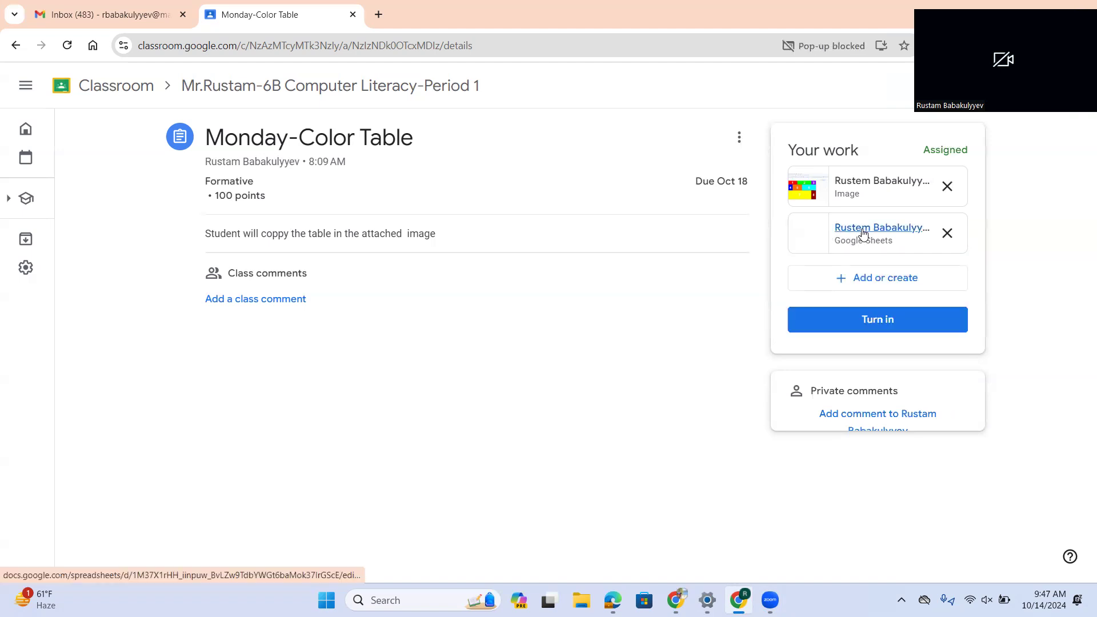
{"action": "left_click", "coordinate": [866, 237]}
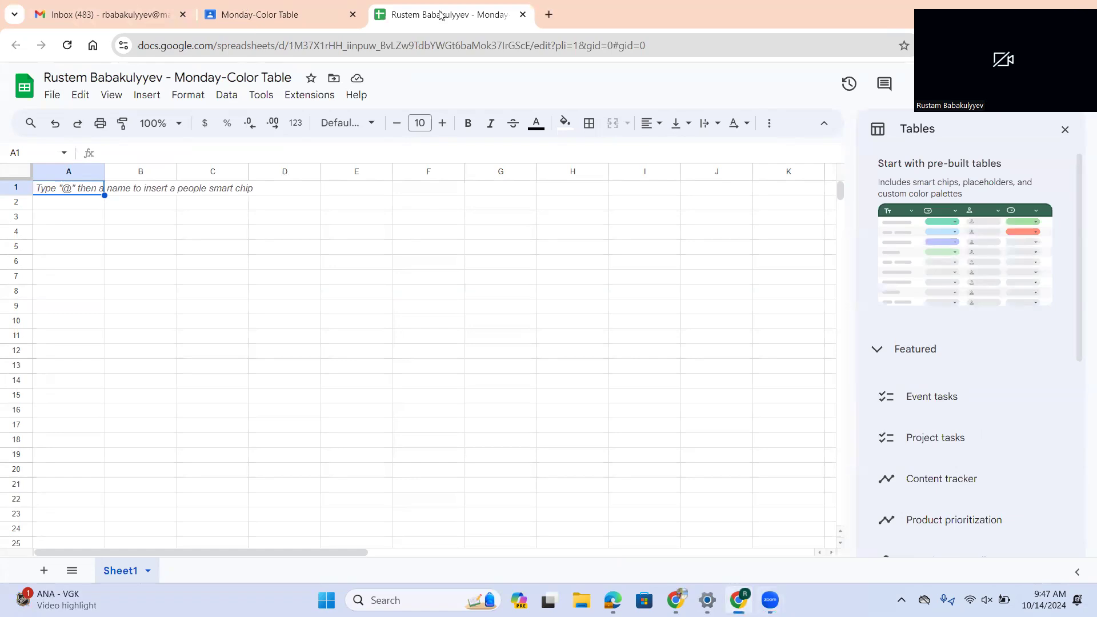
- Open the attached Color Table.png in the assignment and compare its table layout with the blank spreadsheet
{"action": "left_click", "coordinate": [279, 16]}
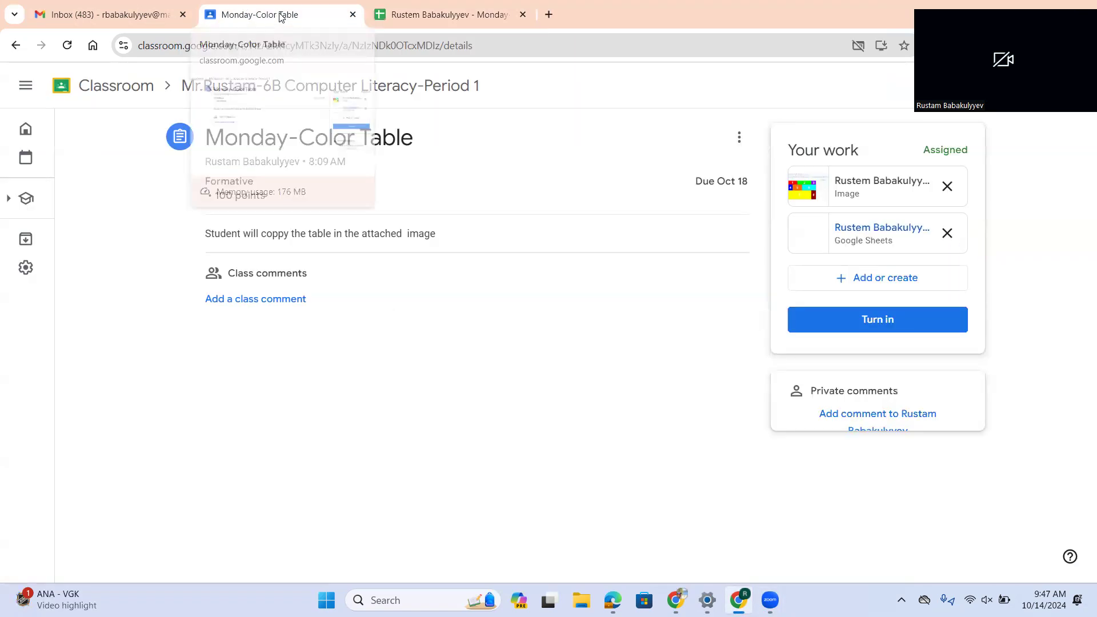
{"action": "left_click", "coordinate": [807, 196]}
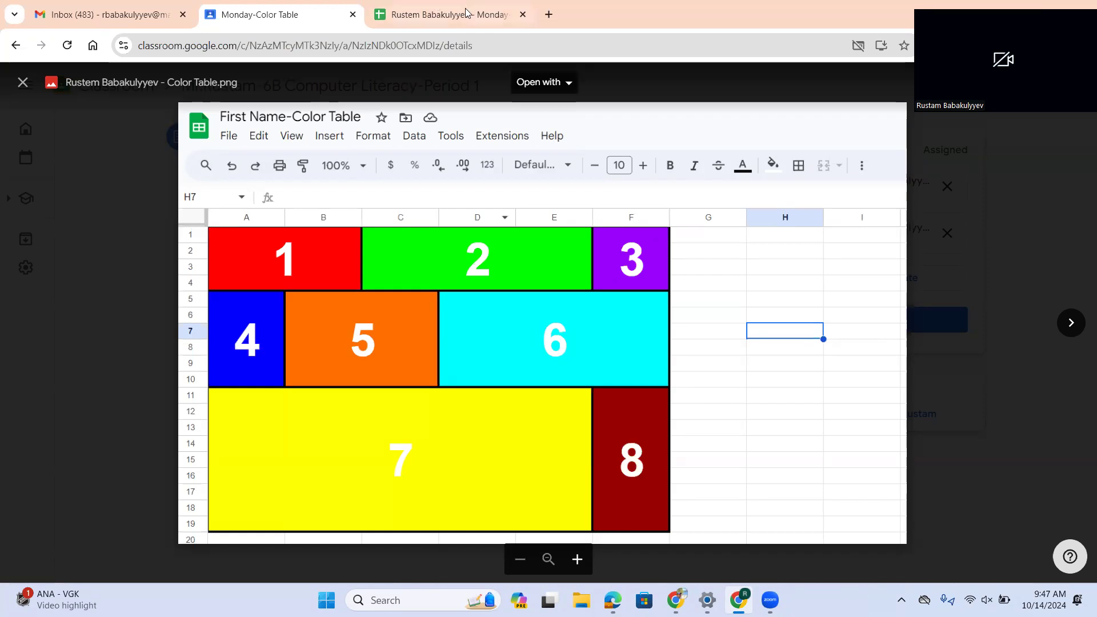
{"action": "left_click", "coordinate": [447, 18]}
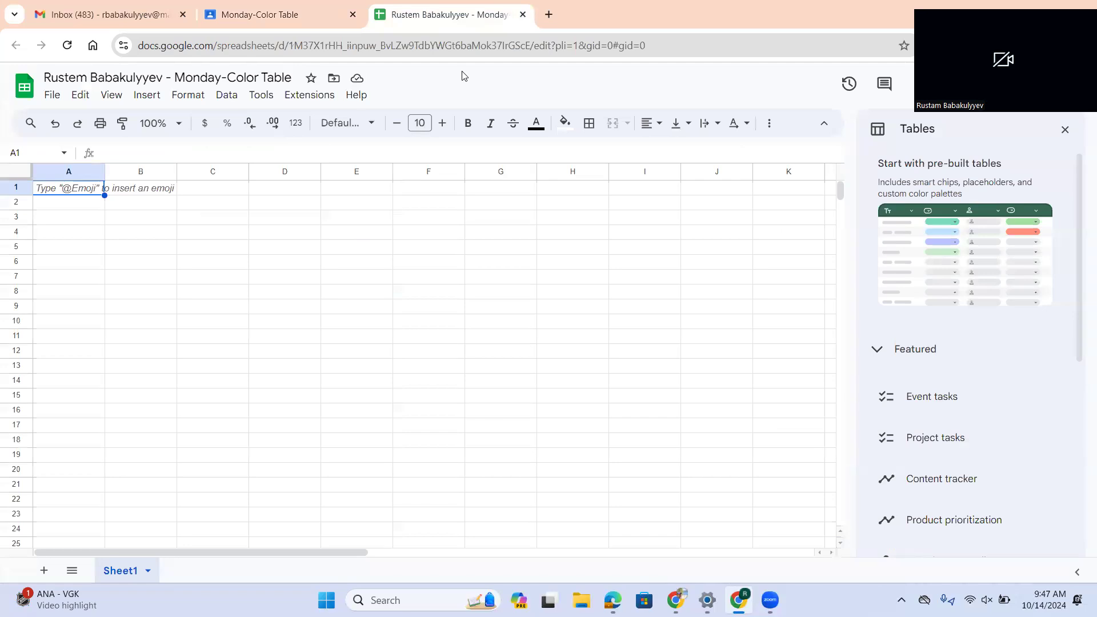
{"action": "left_click", "coordinate": [300, 16]}
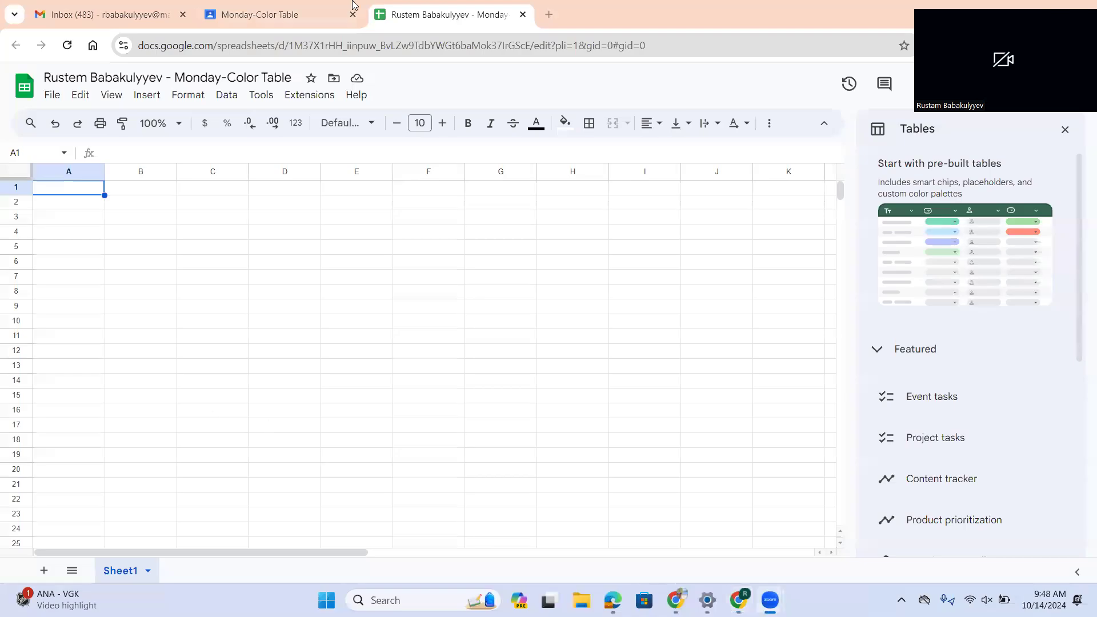
{"action": "left_click", "coordinate": [264, 12]}
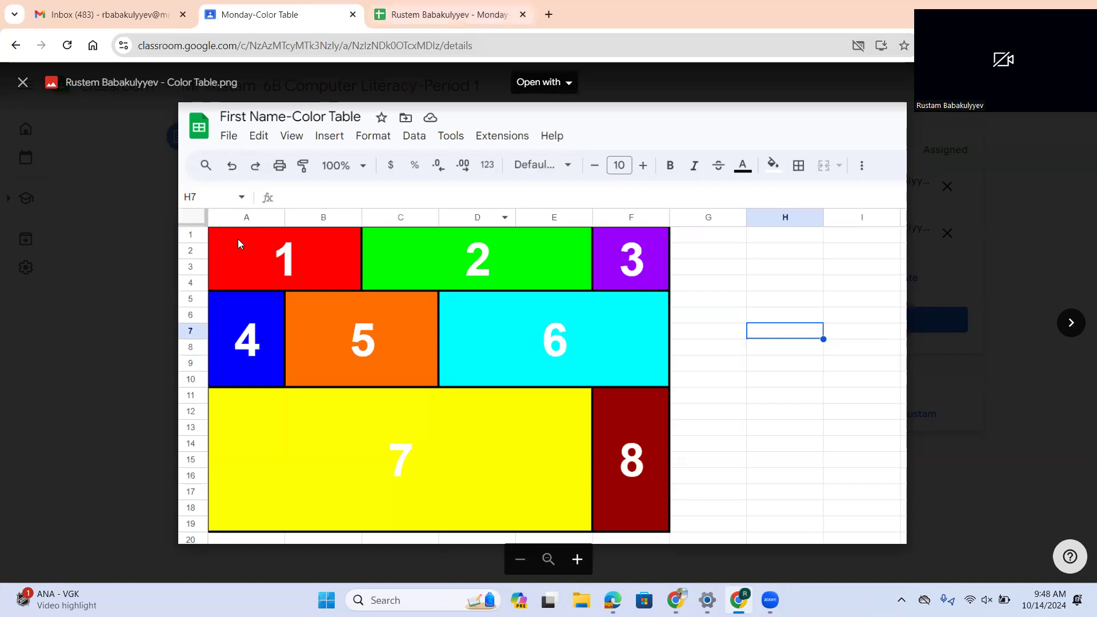
- Apply all borders to the range A1:F19 in the new spreadsheet
{"action": "left_click", "coordinate": [449, 15]}
{"action": "left_click_drag", "start_coordinate": [41, 194], "coordinate": [459, 461]}
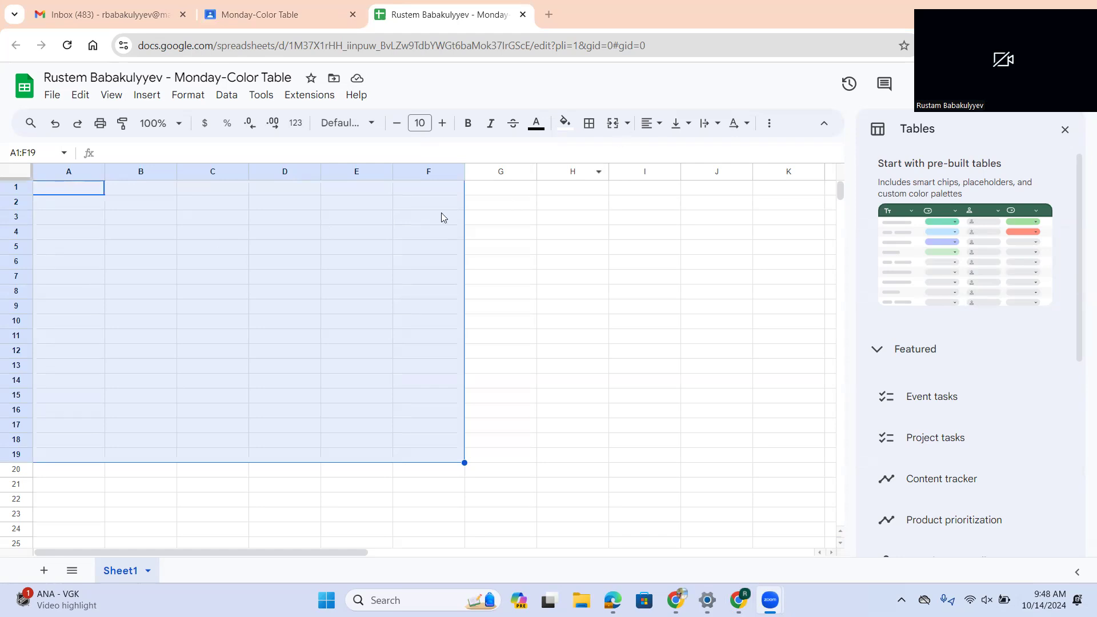
{"action": "left_click", "coordinate": [590, 126]}
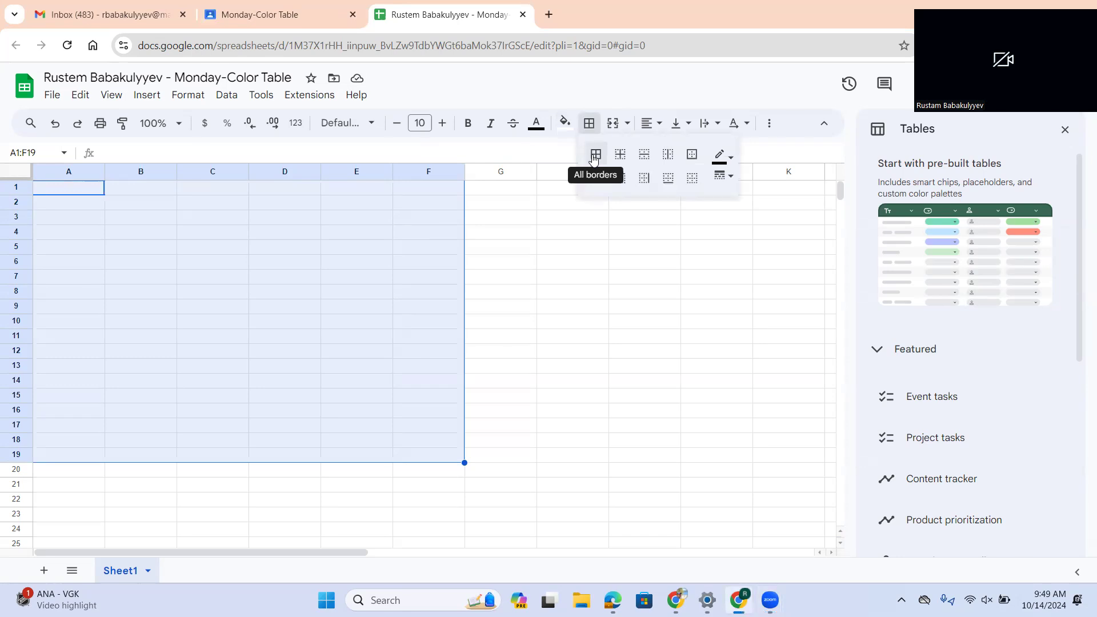
{"action": "left_click", "coordinate": [594, 156]}
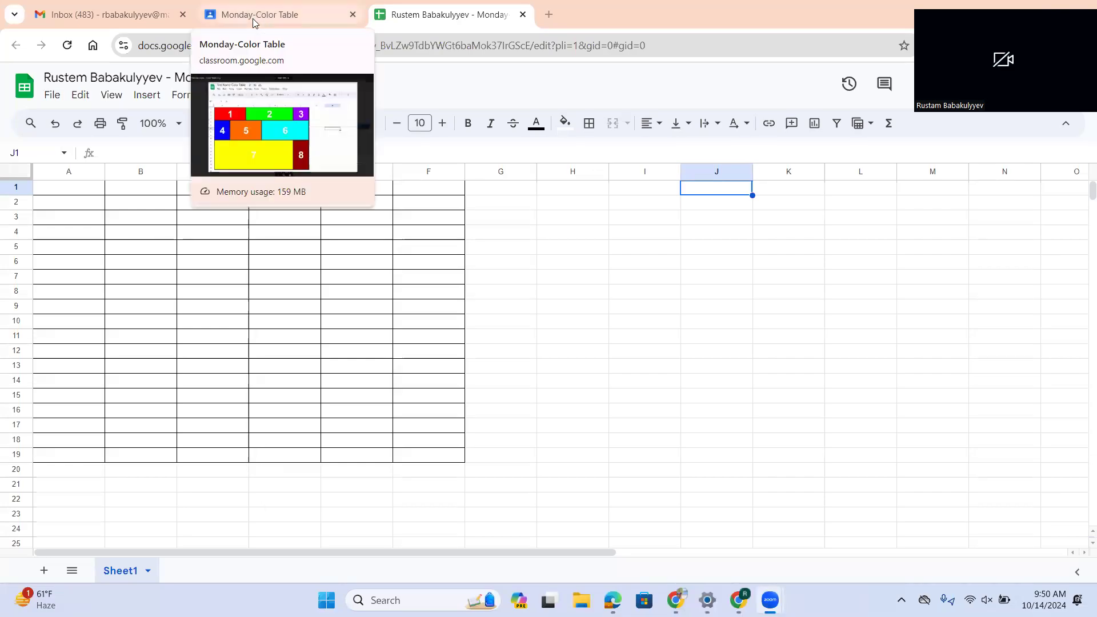
- Check block 1 in the reference image and merge cells A1:B4 in the spreadsheet to match it
{"action": "left_click", "coordinate": [252, 20]}
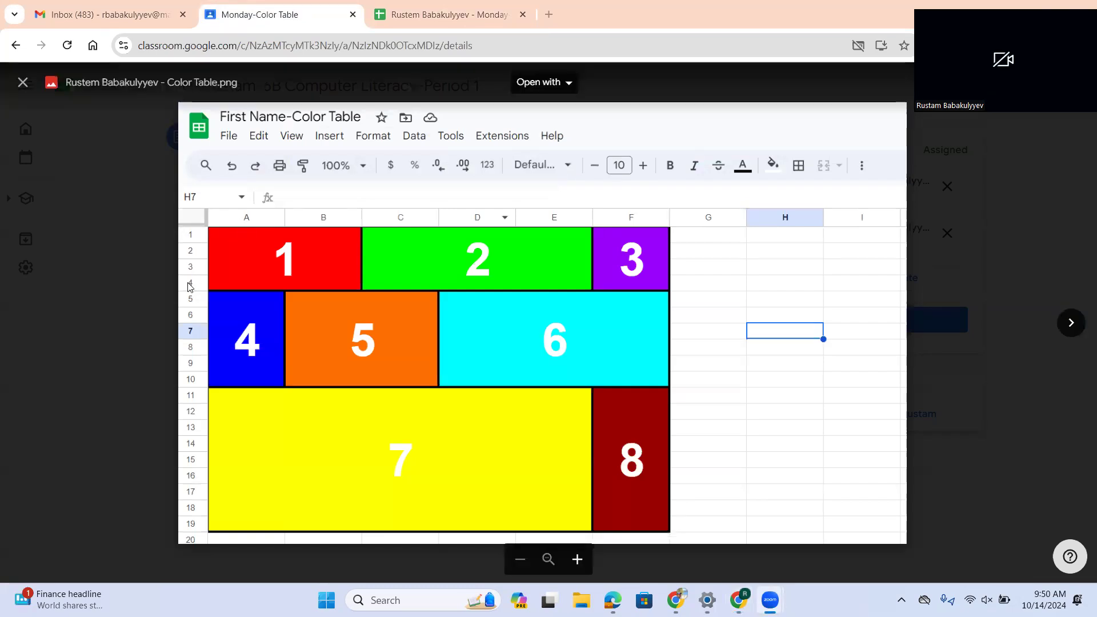
{"action": "left_click", "coordinate": [411, 13]}
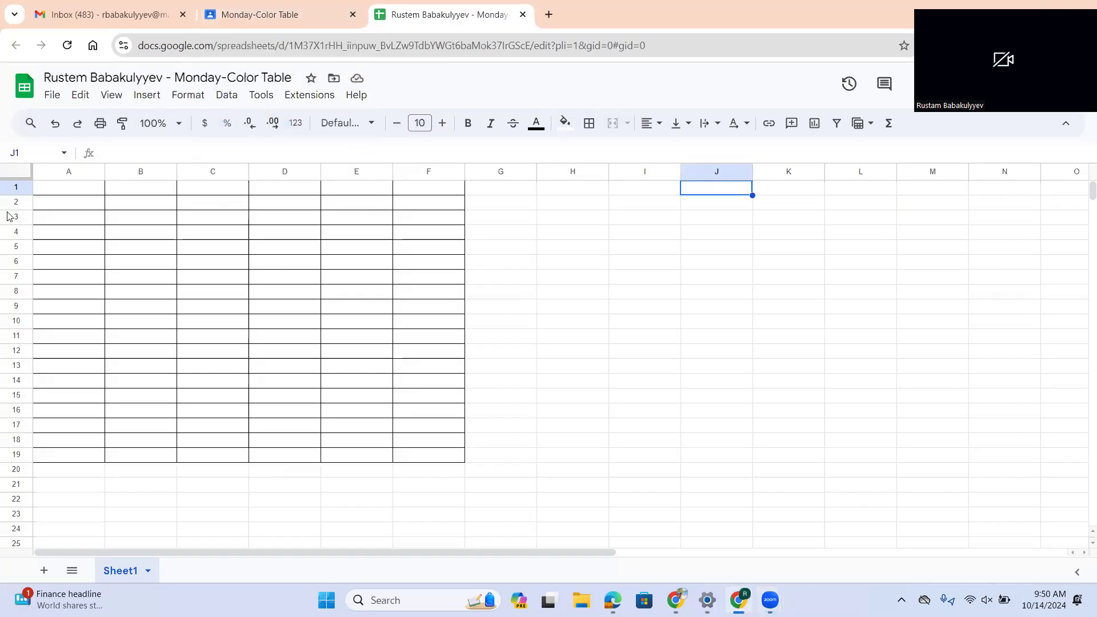
{"action": "left_click", "coordinate": [88, 190]}
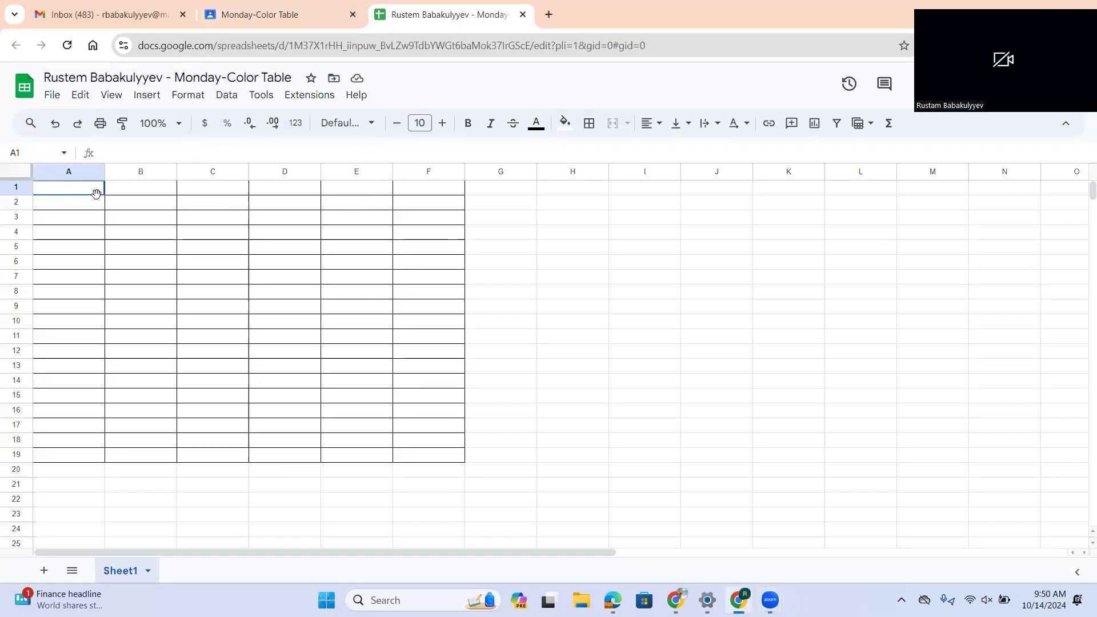
{"action": "left_click", "coordinate": [286, 14]}
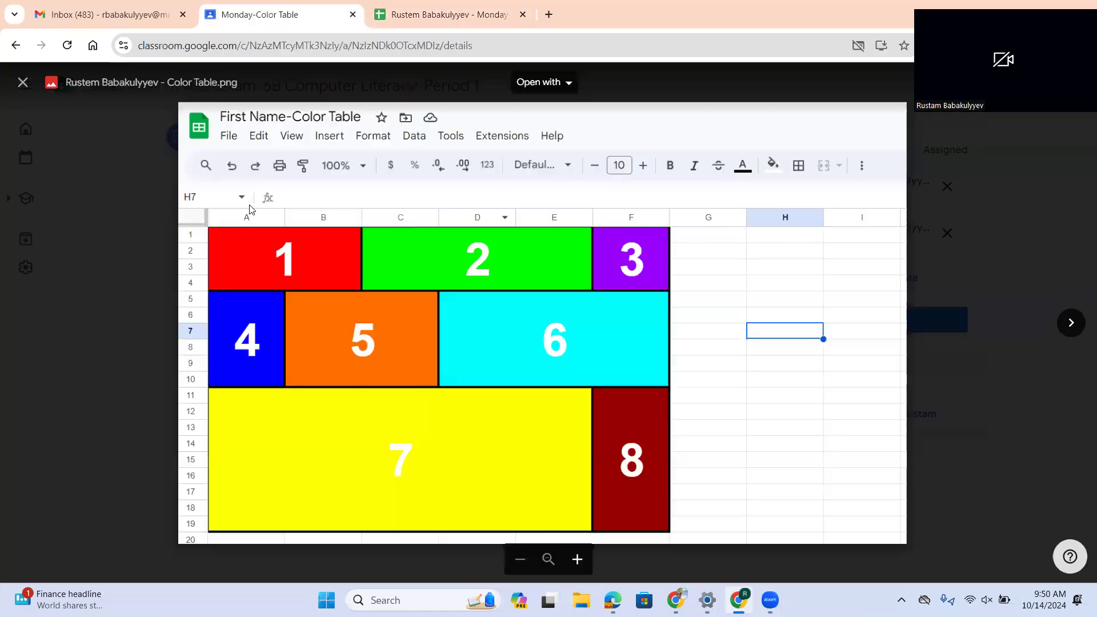
{"action": "left_click", "coordinate": [417, 18]}
{"action": "left_click_drag", "start_coordinate": [60, 193], "coordinate": [164, 235]}
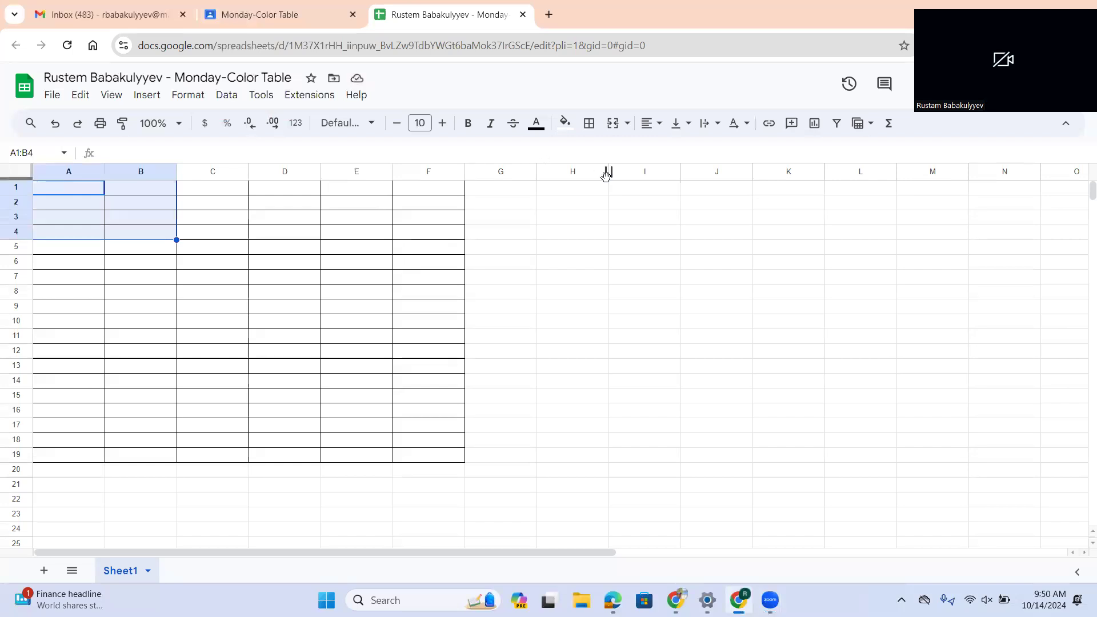
{"action": "left_click", "coordinate": [613, 124]}
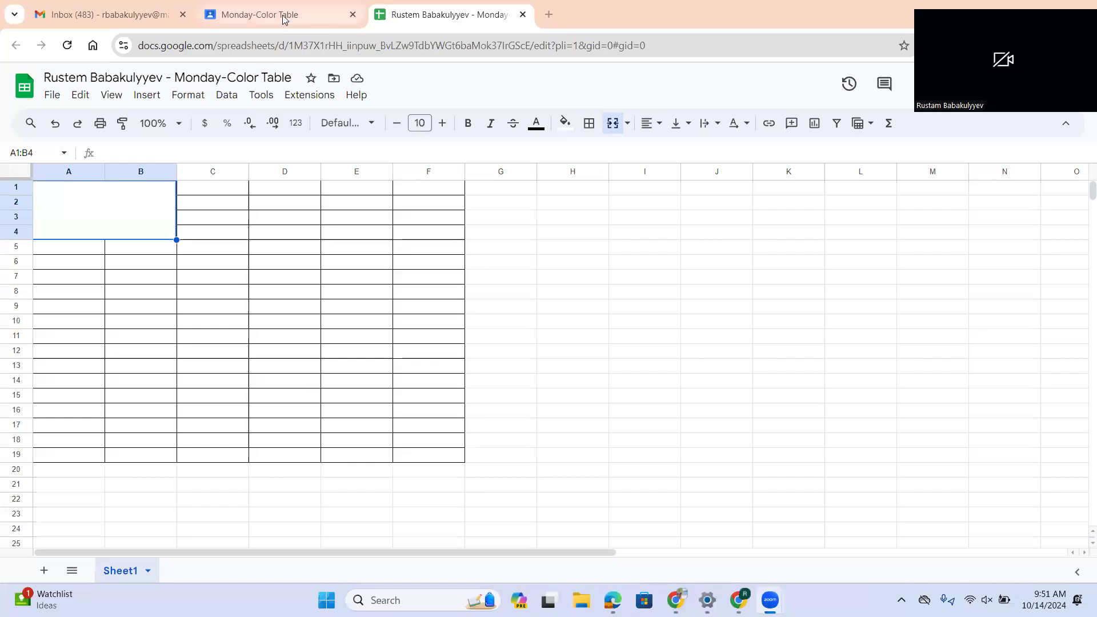
- Check block 2 in the reference image and merge cells C1:E4 to match it
{"action": "left_click", "coordinate": [284, 19]}
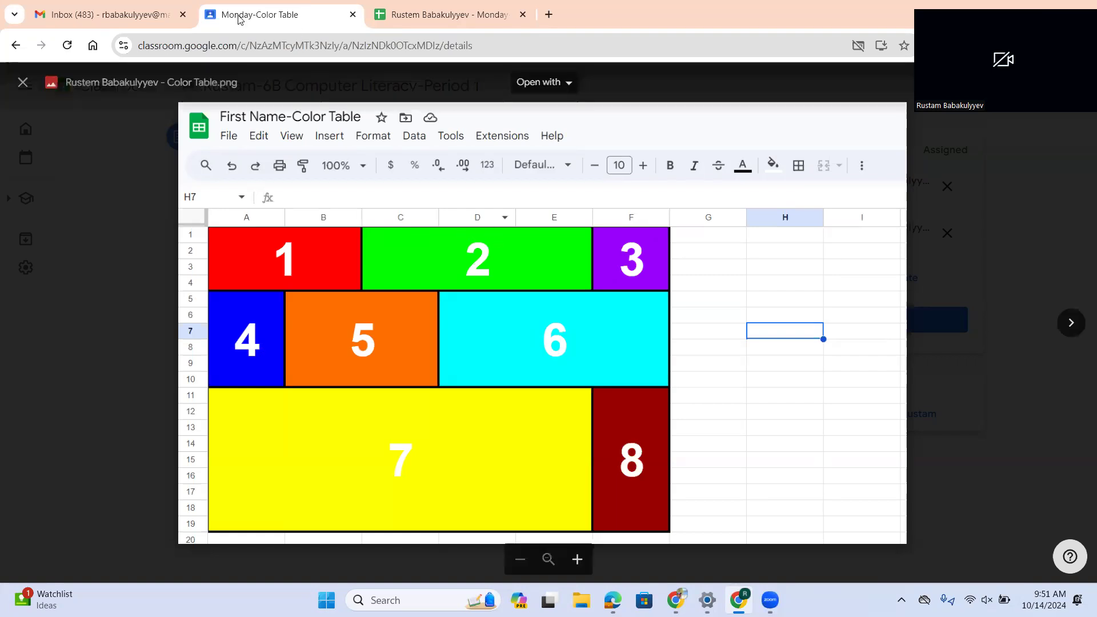
{"action": "left_click", "coordinate": [415, 19]}
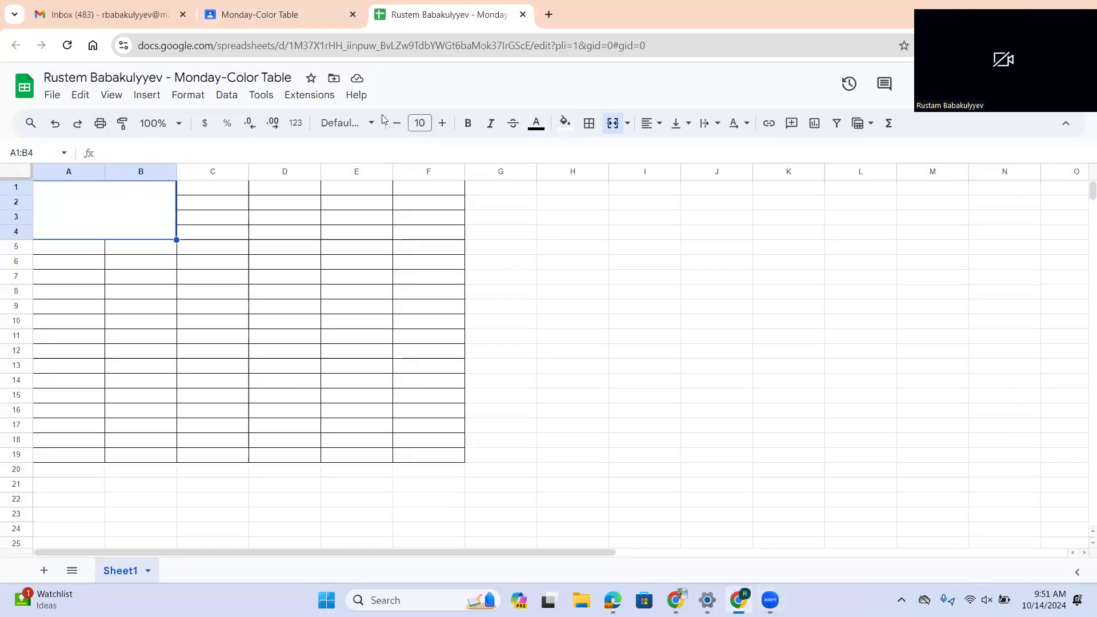
{"action": "left_click_drag", "start_coordinate": [205, 191], "coordinate": [367, 241]}
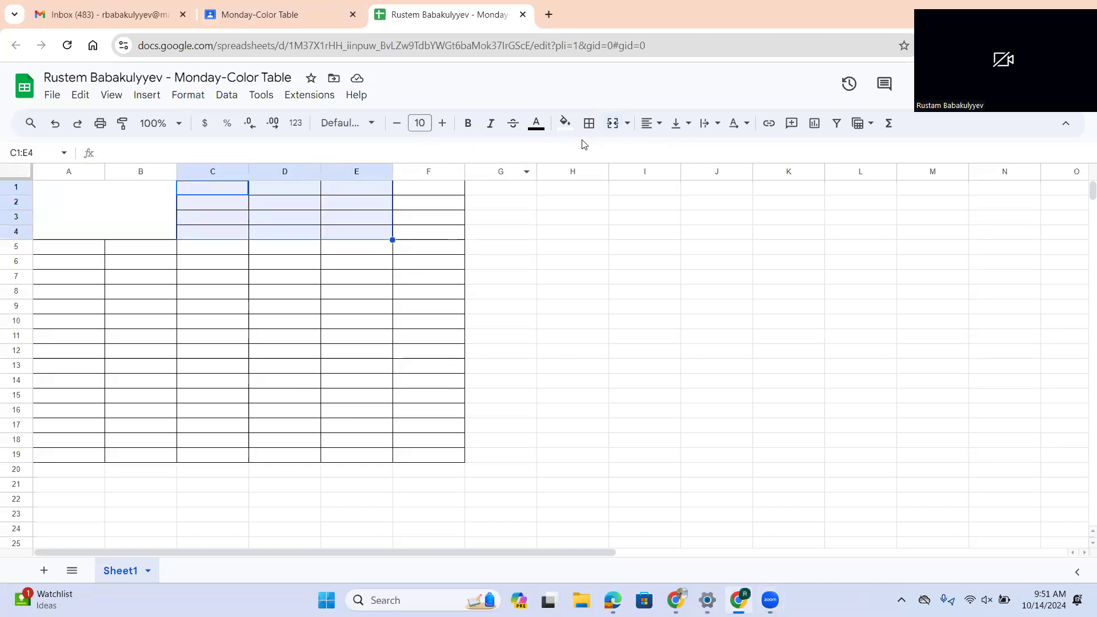
{"action": "left_click", "coordinate": [613, 124]}
- Check block 3 in the reference image and merge cells F1:F4 to match it
{"action": "left_click", "coordinate": [283, 15]}
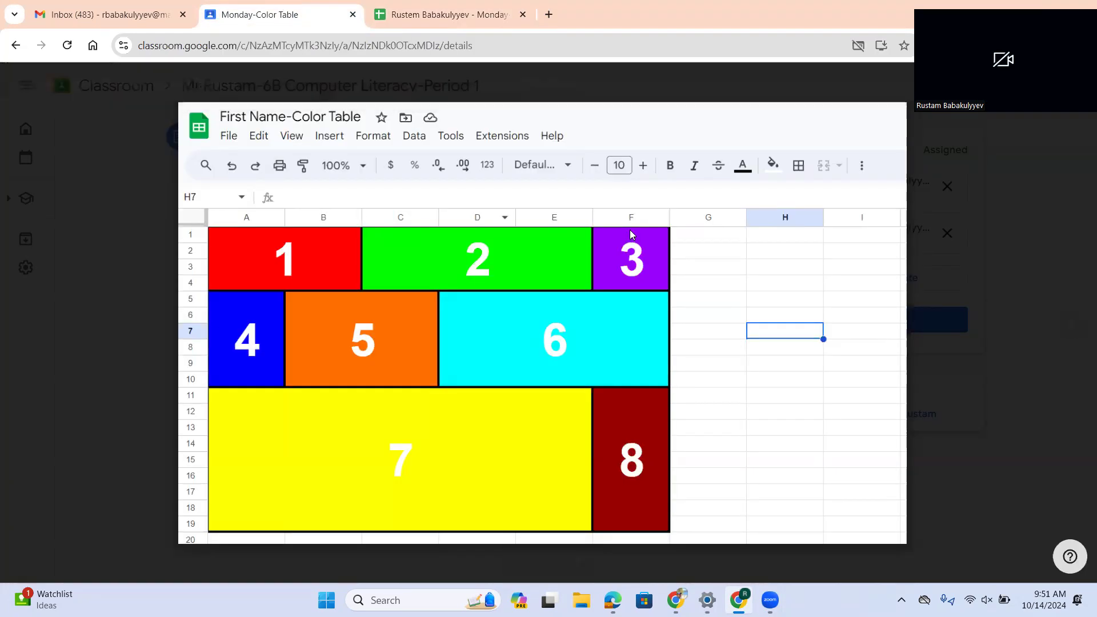
{"action": "left_click", "coordinate": [422, 7]}
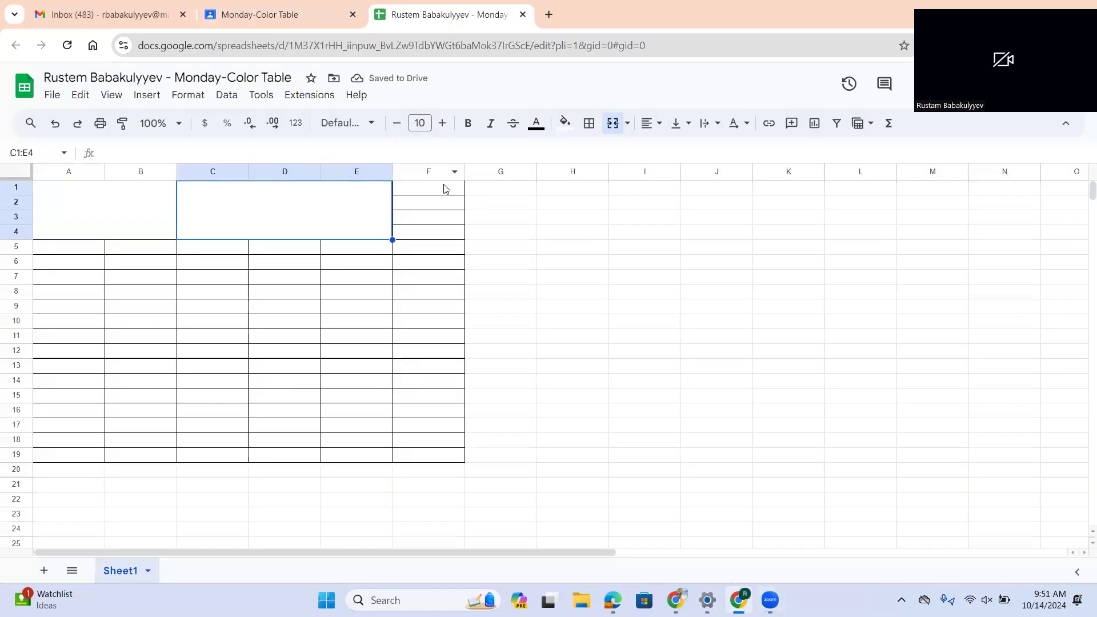
{"action": "left_click_drag", "start_coordinate": [440, 188], "coordinate": [448, 237]}
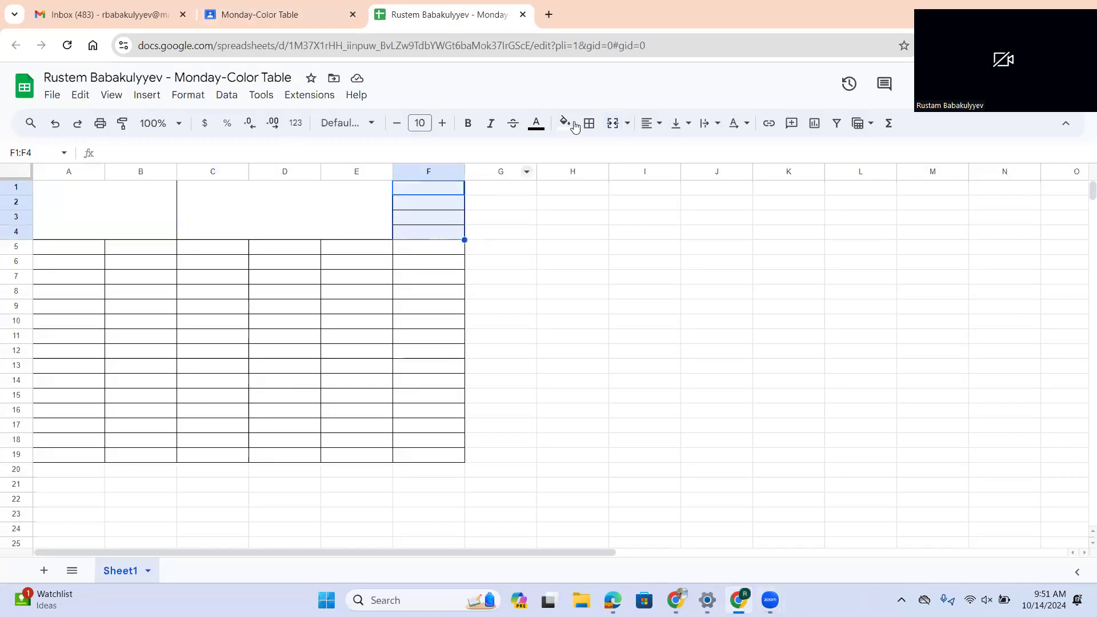
{"action": "left_click", "coordinate": [610, 125]}
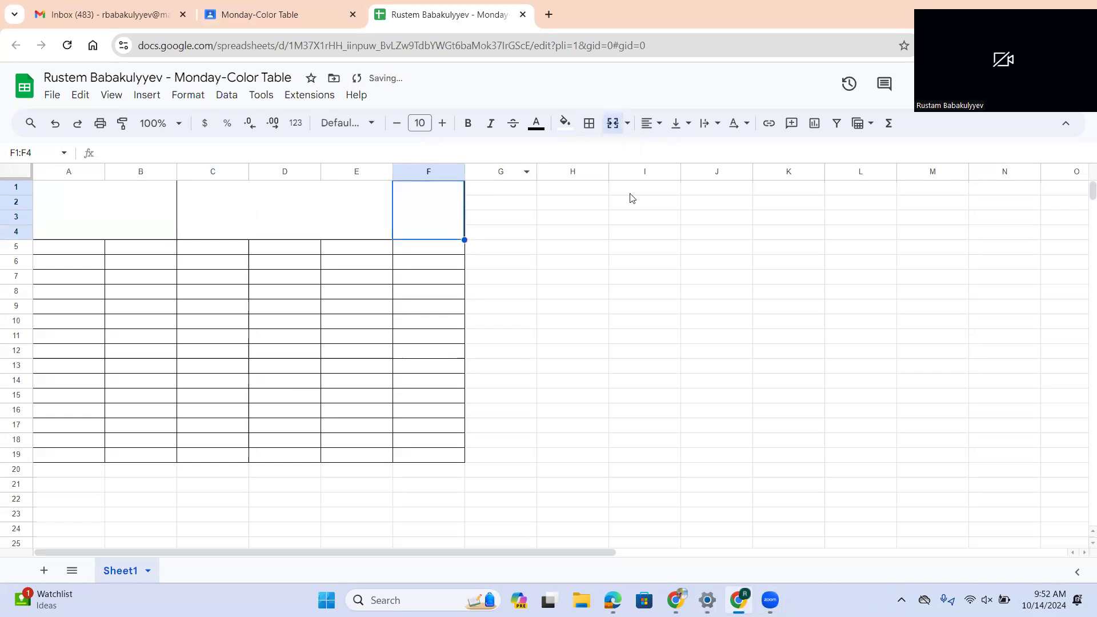
{"action": "left_click", "coordinate": [623, 276]}
- Check block 4 in the reference image and merge cells A5:A10 to match it
{"action": "left_click", "coordinate": [320, 20]}
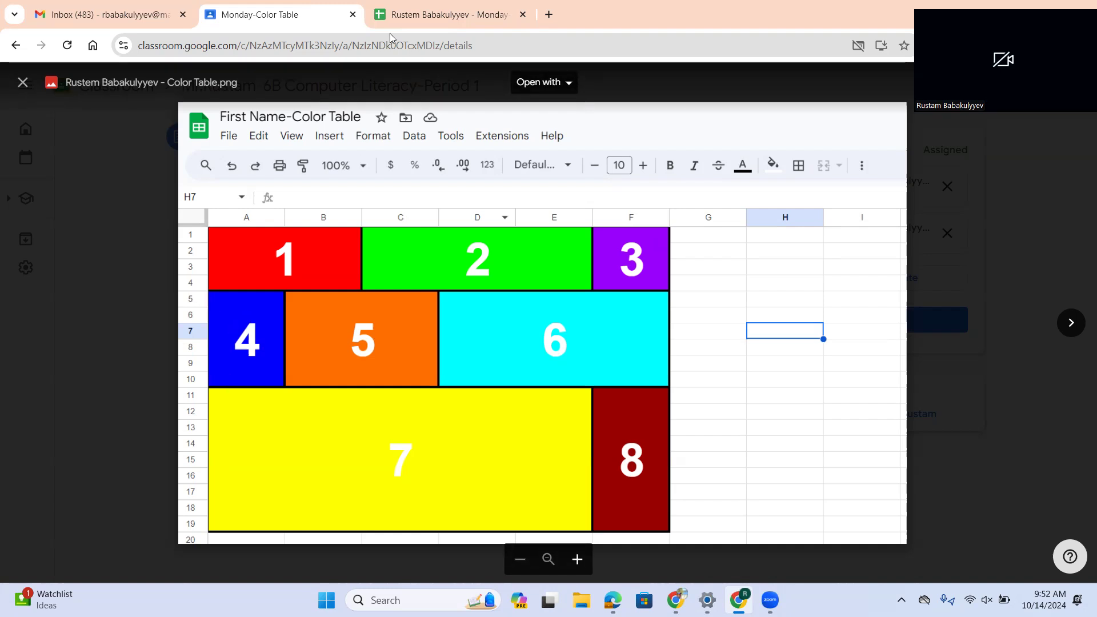
{"action": "left_click", "coordinate": [400, 16]}
{"action": "left_click_drag", "start_coordinate": [47, 250], "coordinate": [58, 332]}
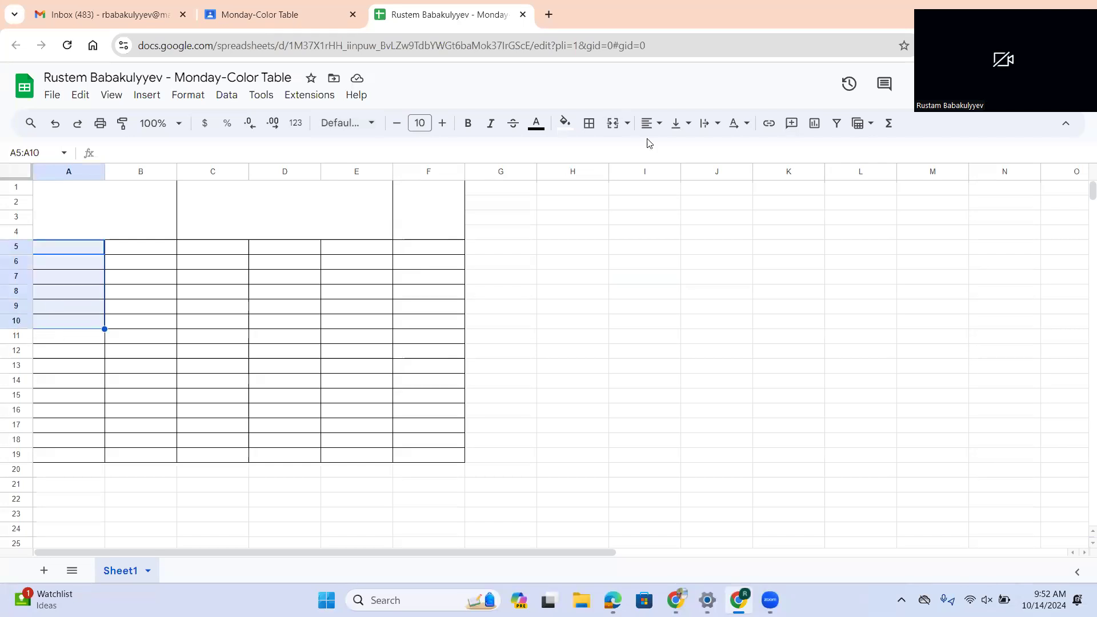
- Check block 5 in the reference image and merge cells B5:C10 to match it
{"action": "left_click", "coordinate": [317, 15]}
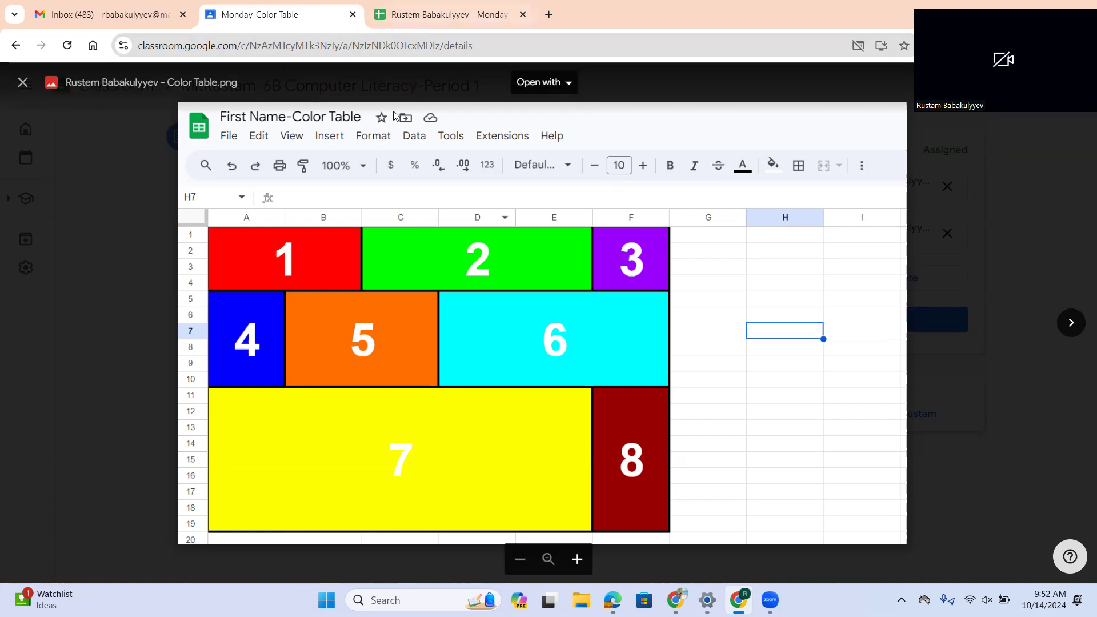
{"action": "left_click", "coordinate": [440, 14]}
{"action": "left_click_drag", "start_coordinate": [146, 252], "coordinate": [226, 326]}
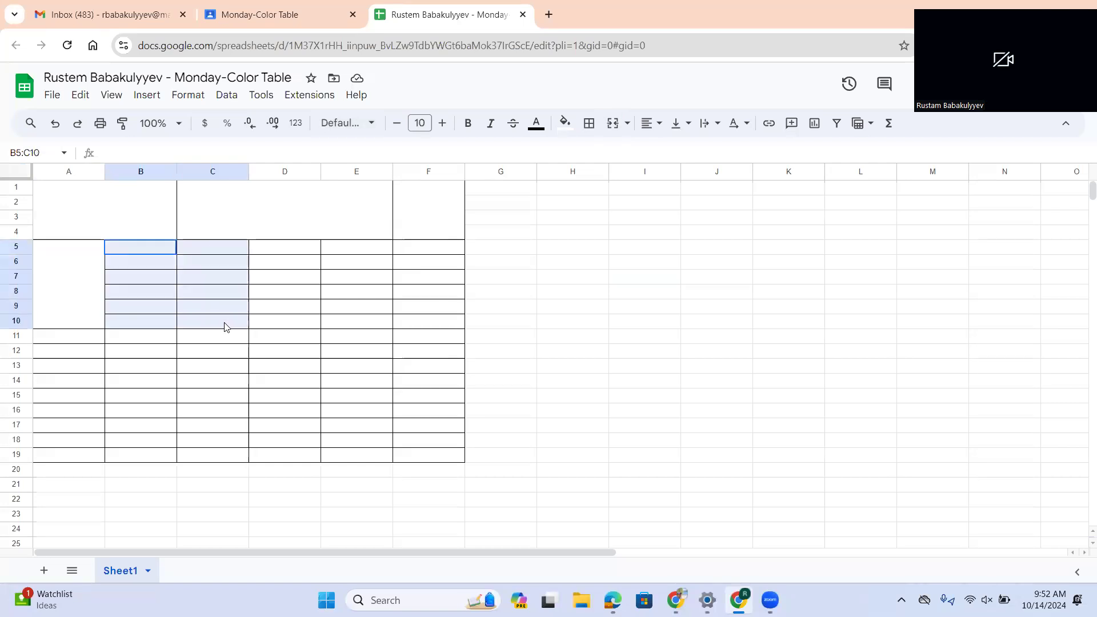
{"action": "left_click", "coordinate": [611, 122]}
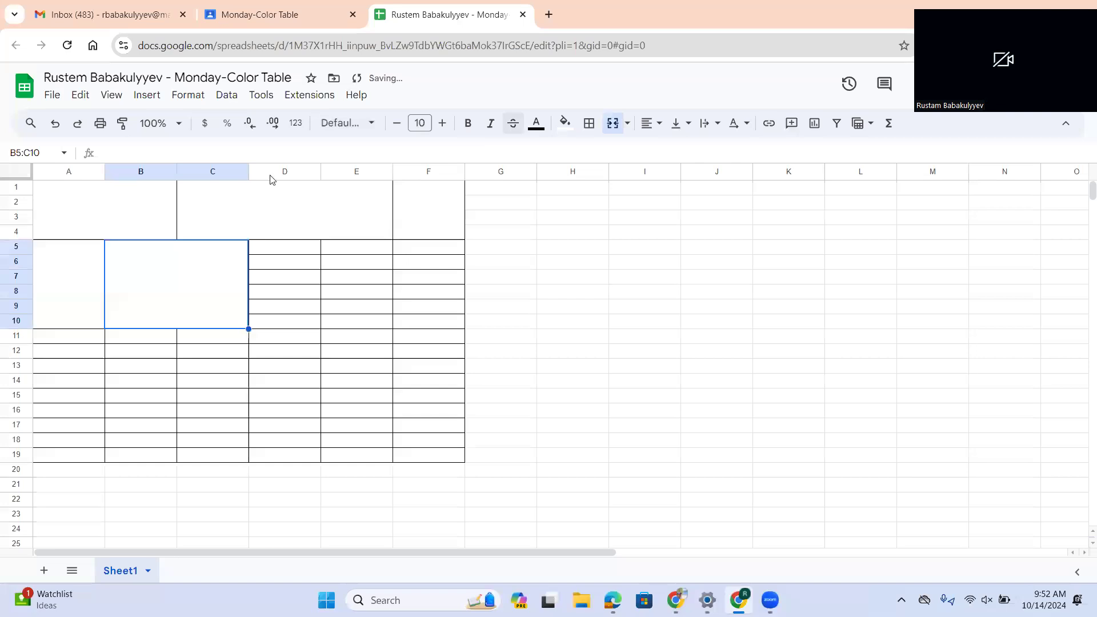
- Check block 6 in the reference image and merge cells D5:F10 to match it
{"action": "left_click", "coordinate": [272, 21]}
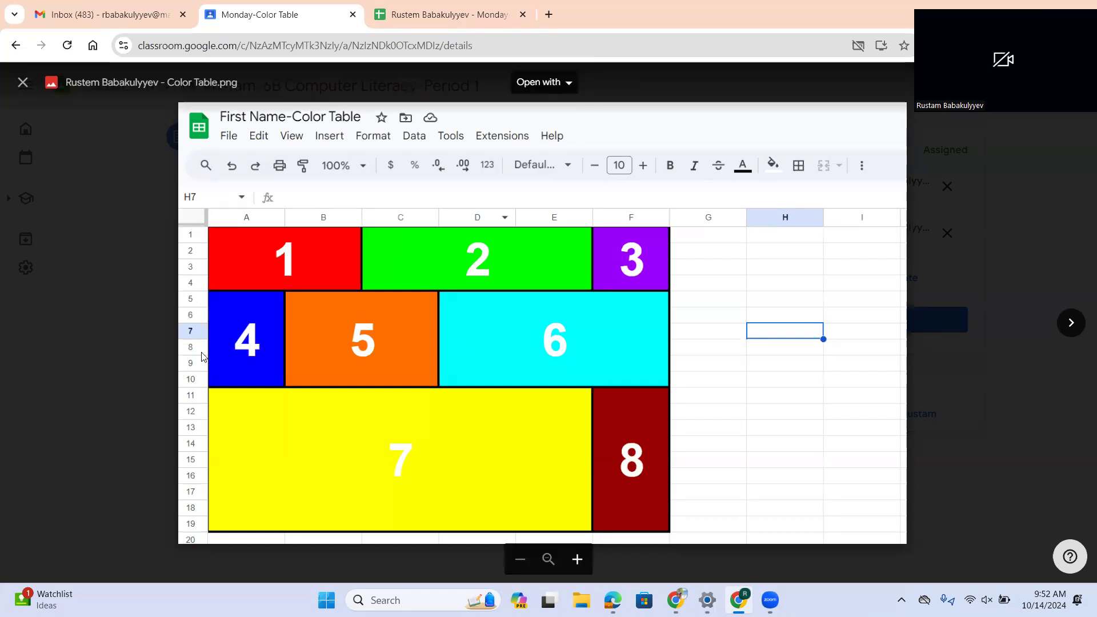
{"action": "left_click", "coordinate": [390, 15]}
{"action": "left_click_drag", "start_coordinate": [284, 247], "coordinate": [429, 329]}
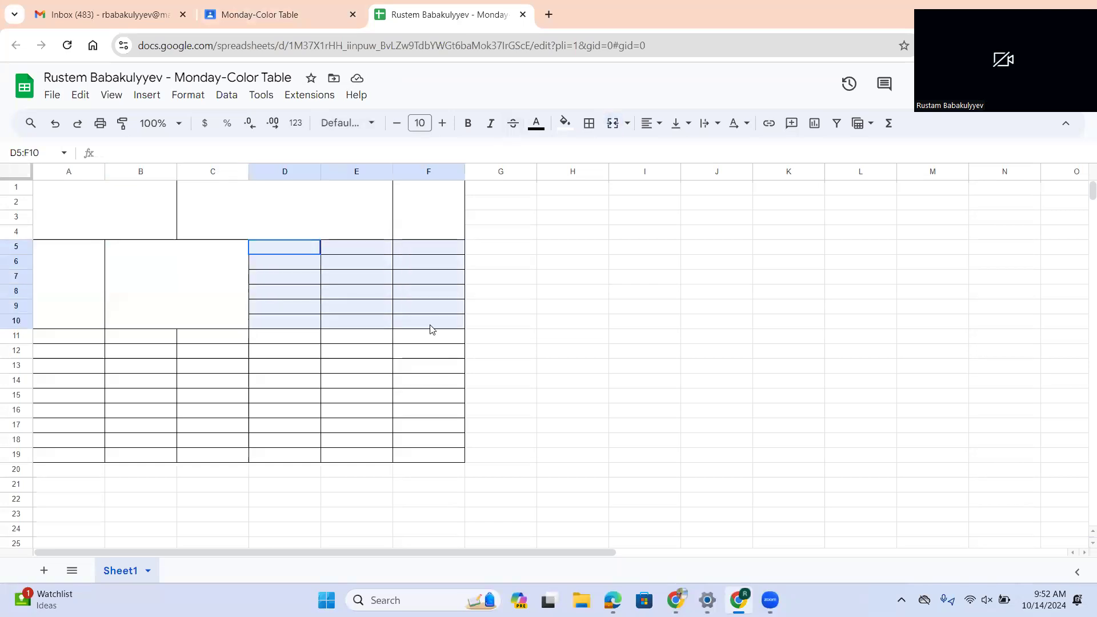
{"action": "left_click", "coordinate": [610, 124]}
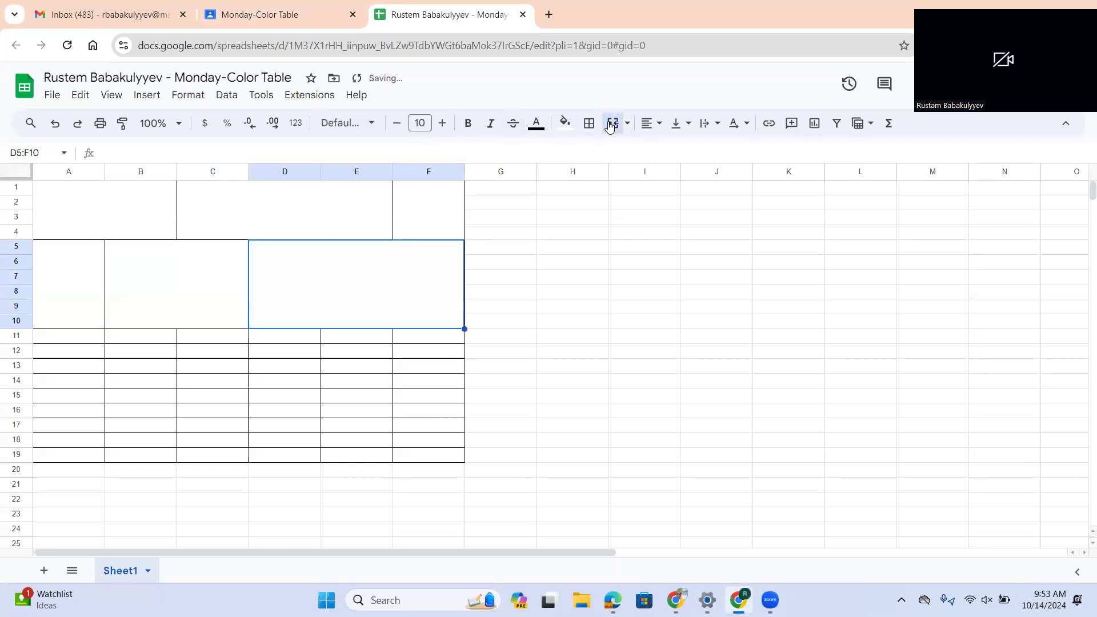
{"action": "left_click", "coordinate": [487, 321]}
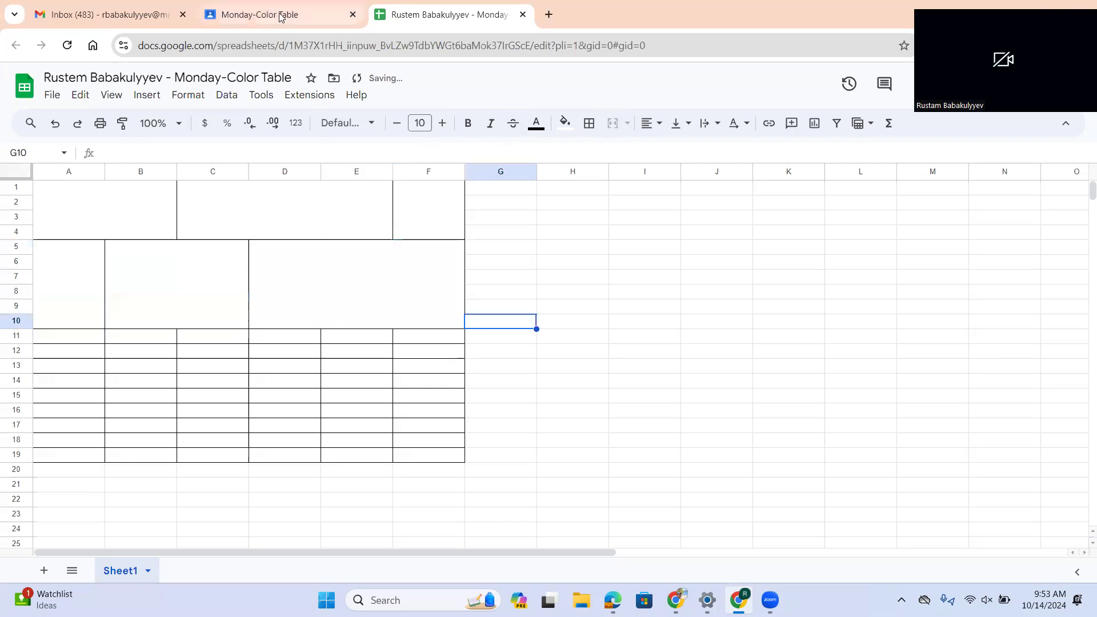
- Check block 7 in the reference image and merge cells A11:E19 to match it
{"action": "left_click", "coordinate": [280, 18]}
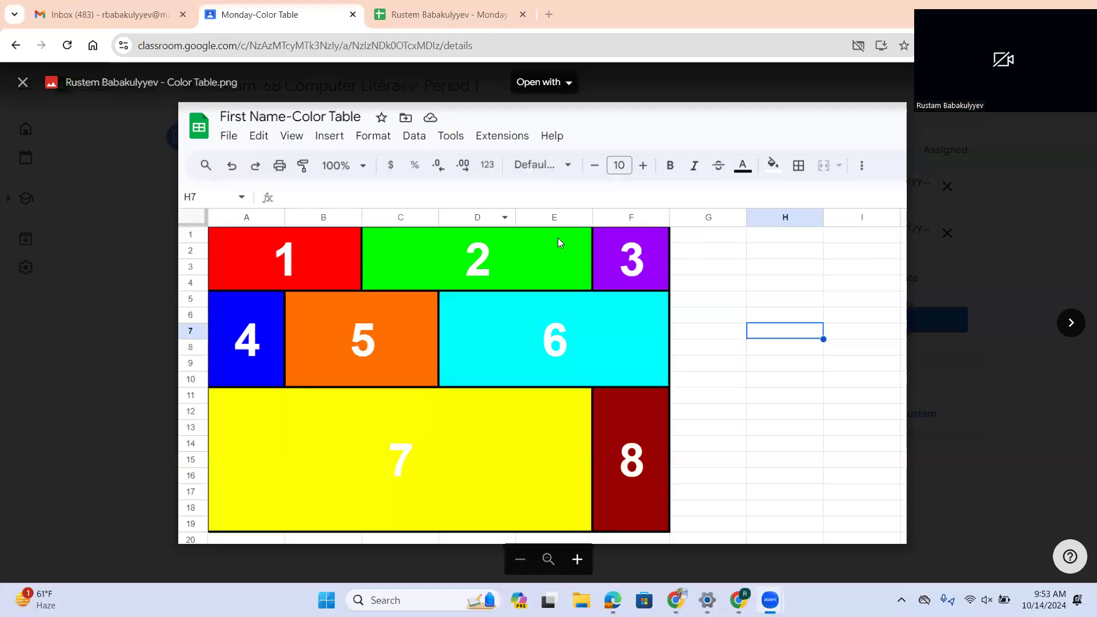
{"action": "left_click", "coordinate": [403, 6]}
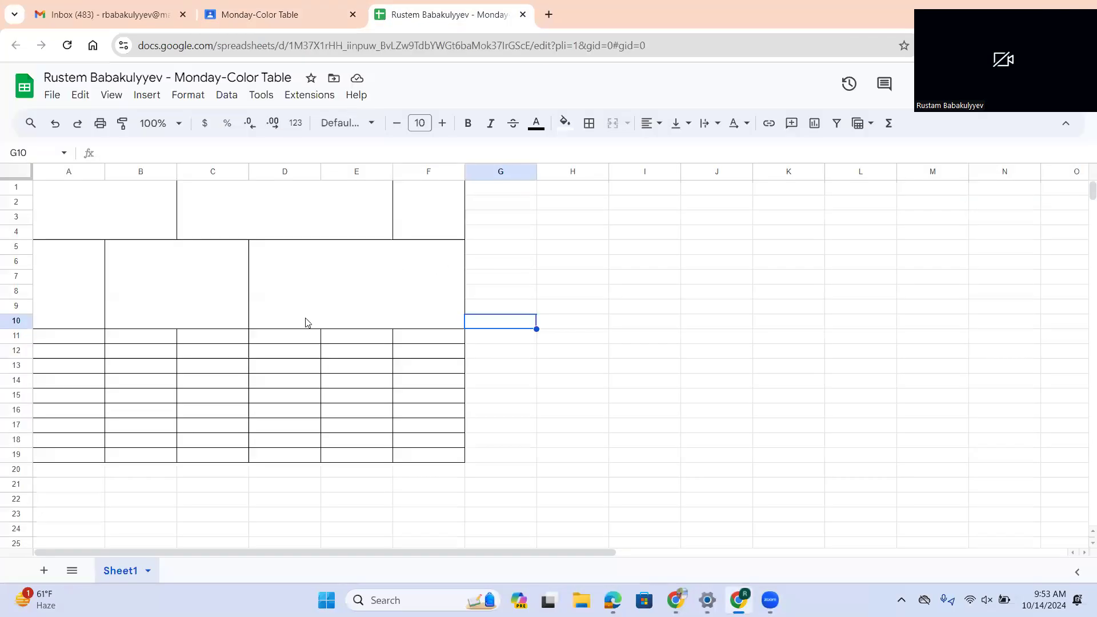
{"action": "left_click", "coordinate": [328, 7]}
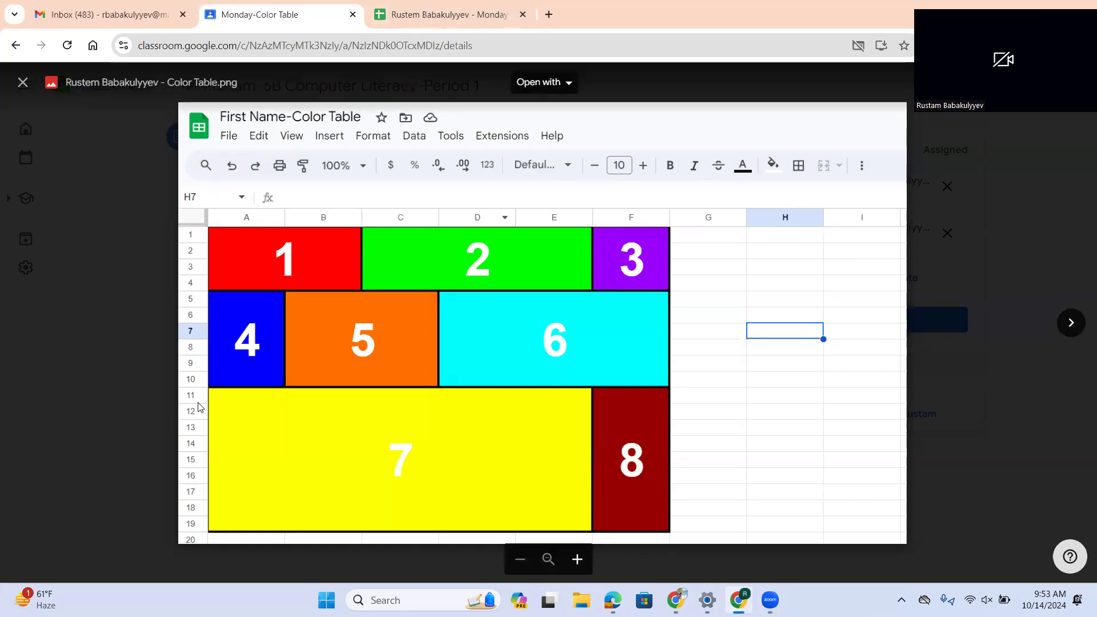
{"action": "left_click", "coordinate": [420, 17]}
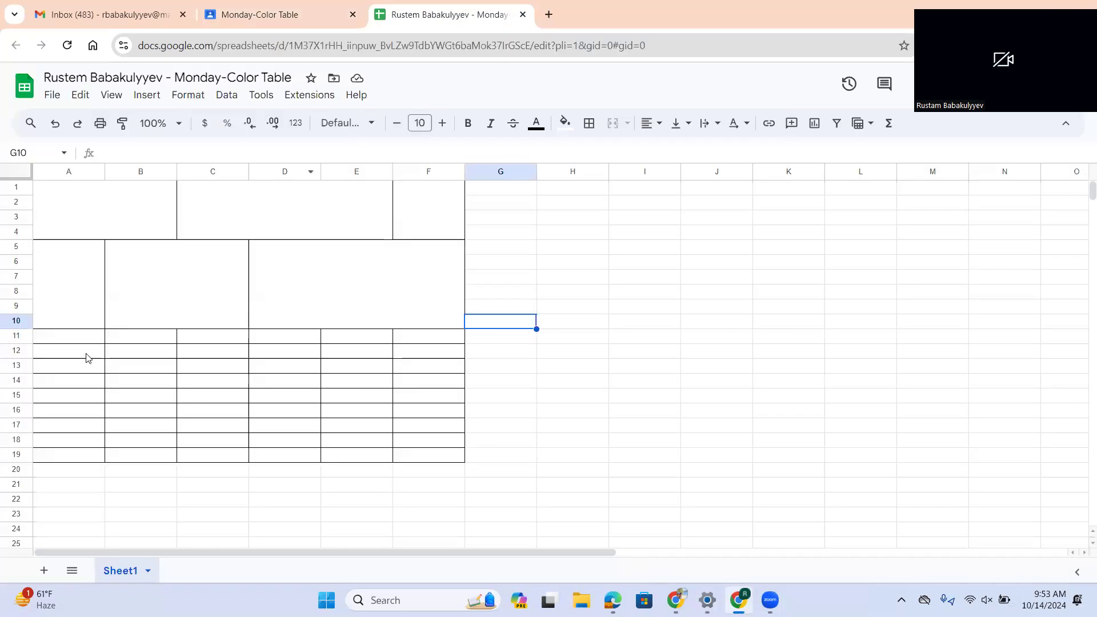
{"action": "left_click_drag", "start_coordinate": [47, 336], "coordinate": [383, 467]}
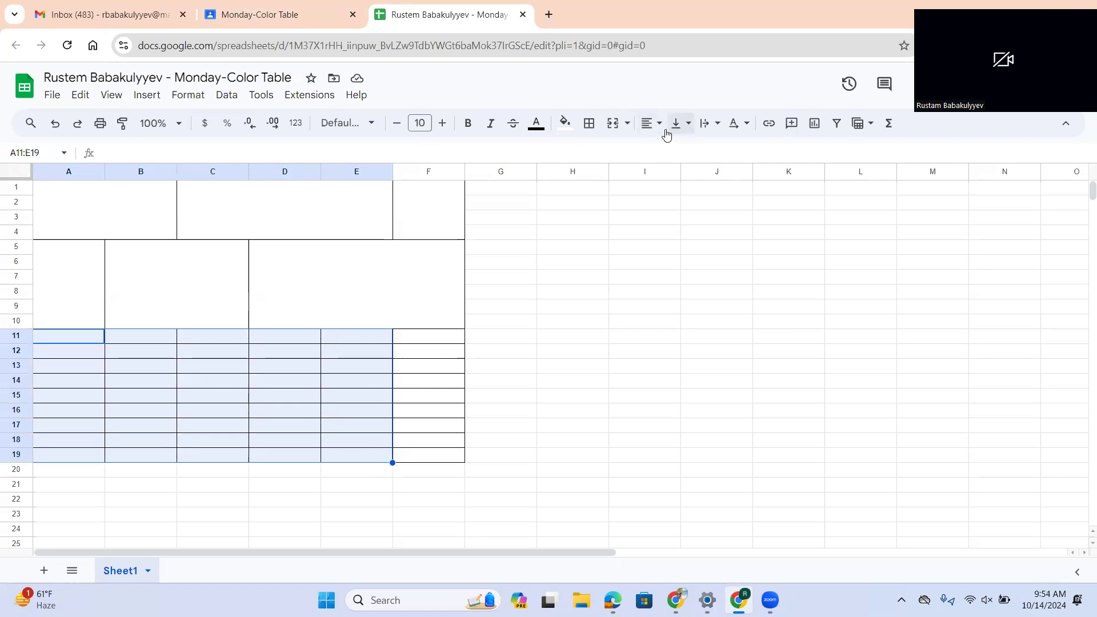
{"action": "left_click", "coordinate": [612, 123]}
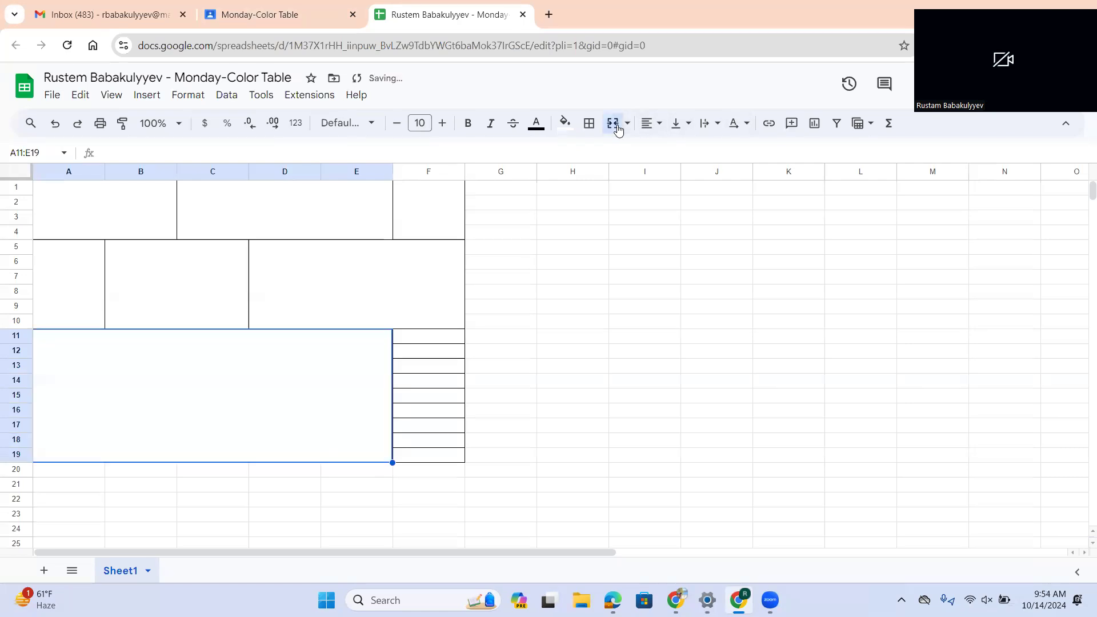
- Check block 8 in the reference image and merge cells F11:F19 to match it
{"action": "left_click", "coordinate": [297, 15]}
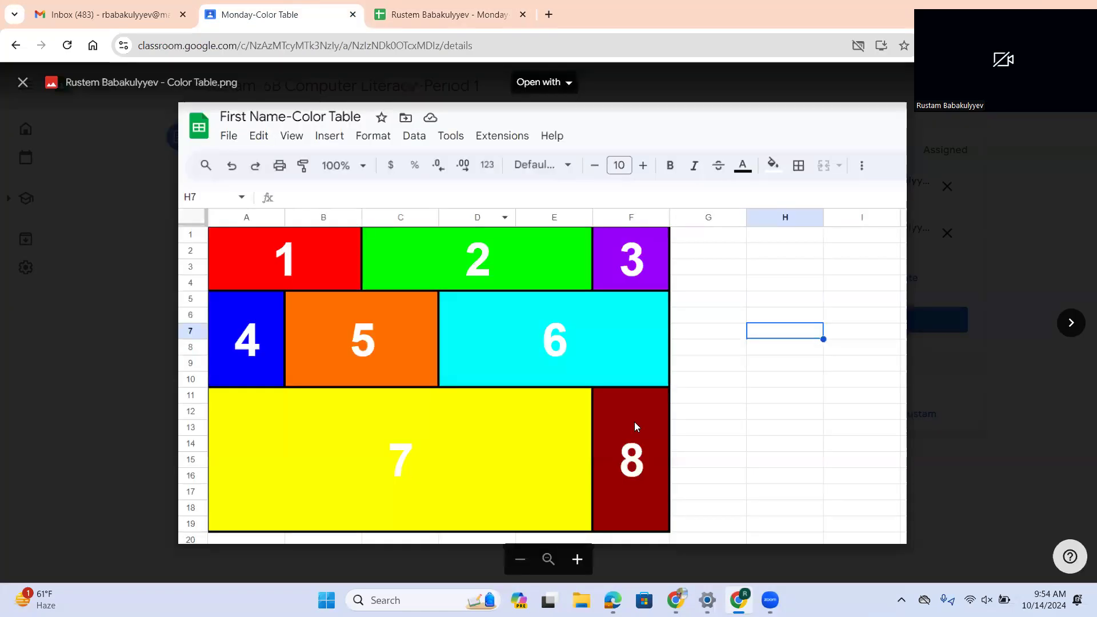
{"action": "left_click", "coordinate": [414, 6]}
{"action": "left_click_drag", "start_coordinate": [416, 338], "coordinate": [430, 464]}
{"action": "left_click", "coordinate": [614, 124]}
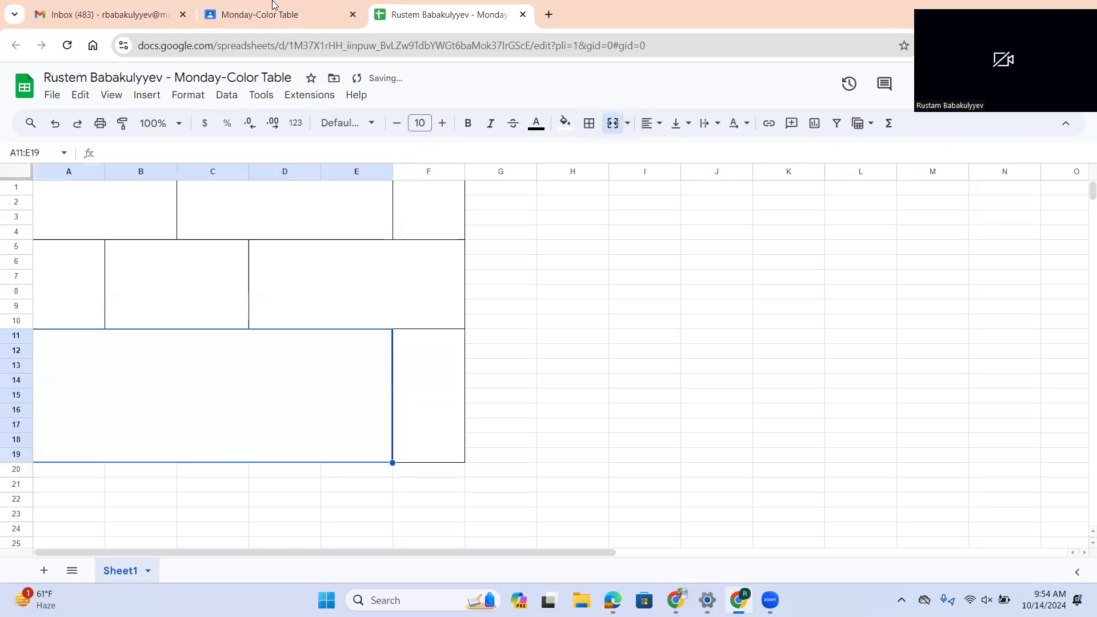
- Check the block colors in the reference image and fill merged block A1:B4 with red
{"action": "left_click", "coordinate": [250, 17]}
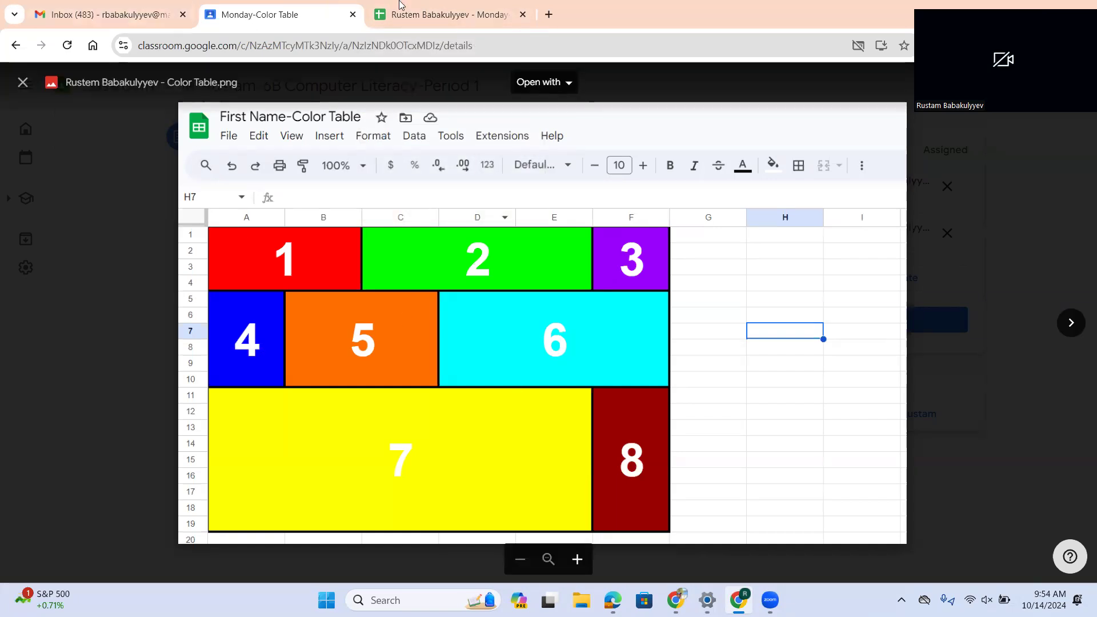
{"action": "left_click", "coordinate": [410, 16]}
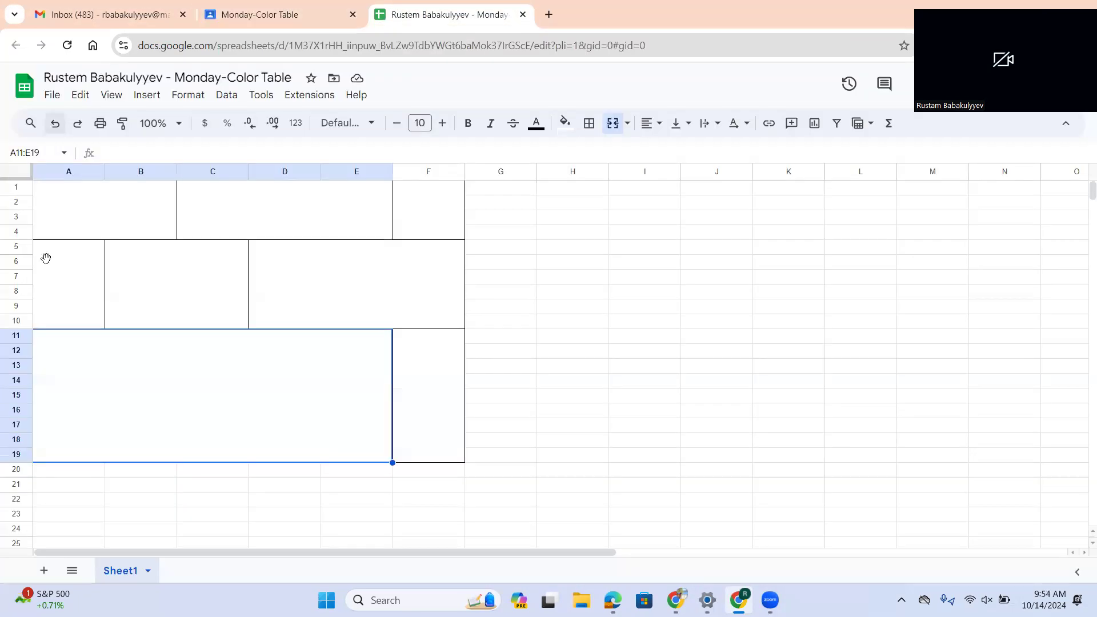
{"action": "left_click", "coordinate": [73, 216]}
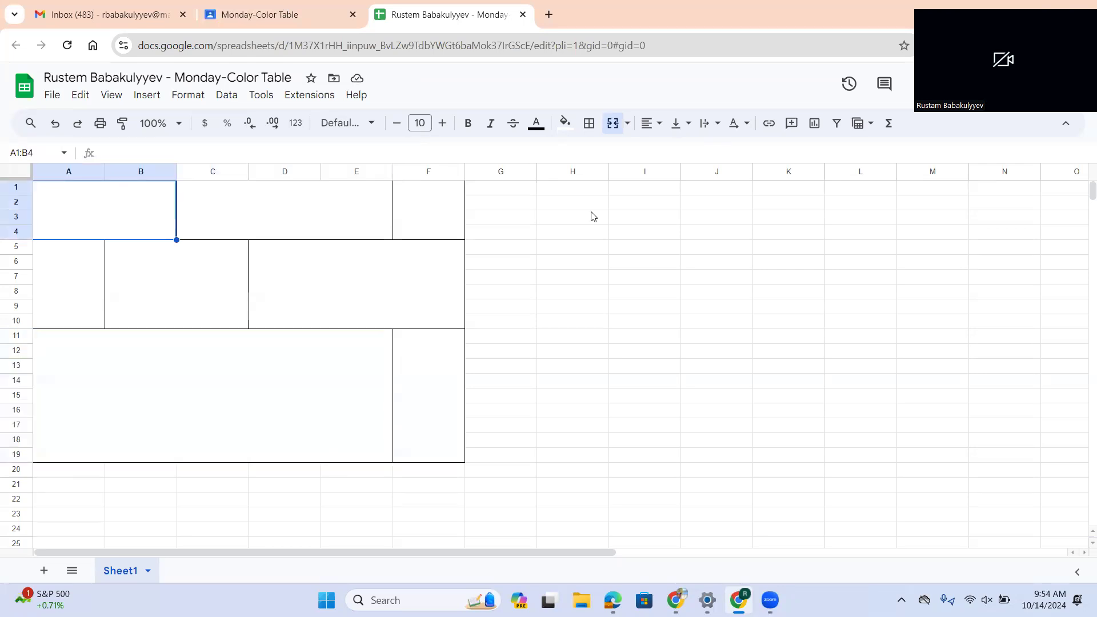
{"action": "scroll", "coordinate": [591, 215], "scroll_direction": "up", "scroll_amount": 5}
{"action": "scroll", "coordinate": [591, 213], "scroll_direction": "up", "scroll_amount": 6}
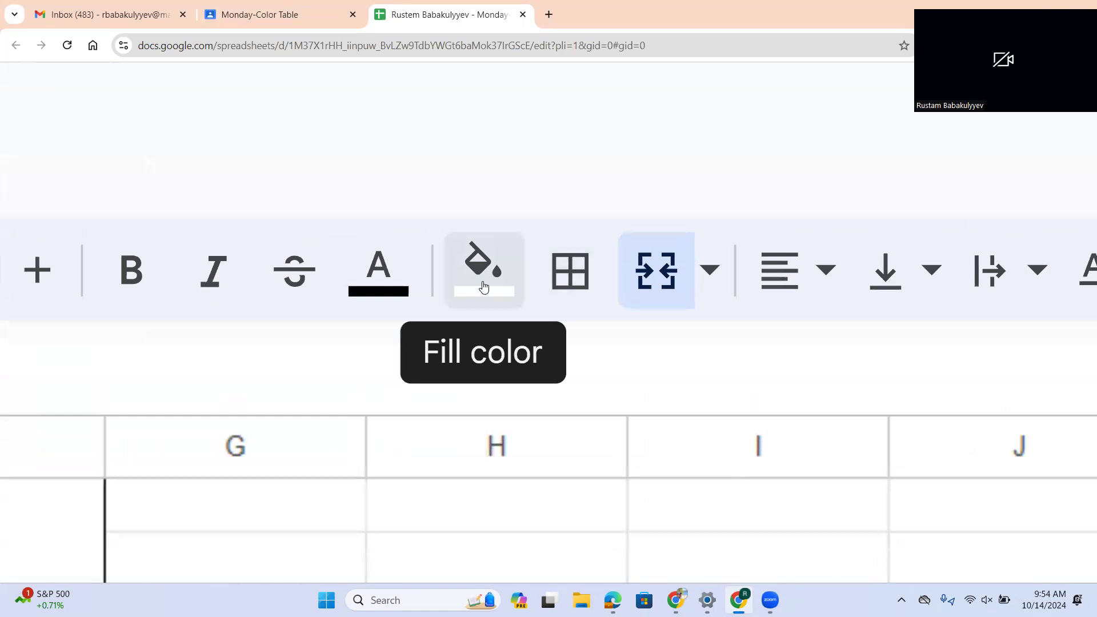
{"action": "scroll", "coordinate": [484, 279], "scroll_direction": "down", "scroll_amount": 6}
{"action": "scroll", "coordinate": [484, 285], "scroll_direction": "down", "scroll_amount": 1}
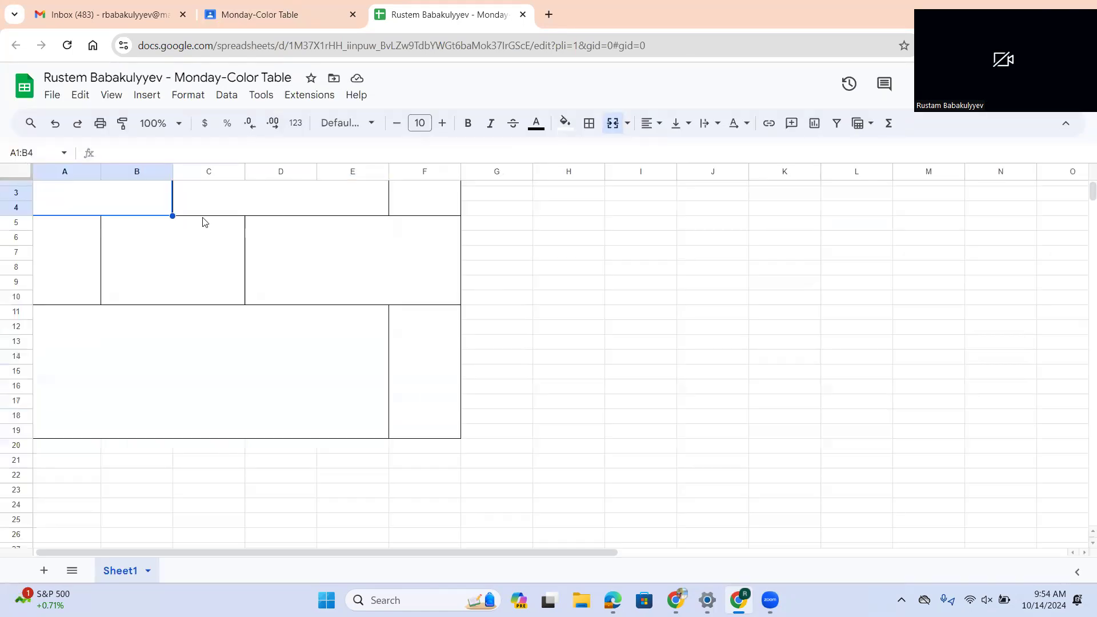
{"action": "left_click", "coordinate": [565, 122]}
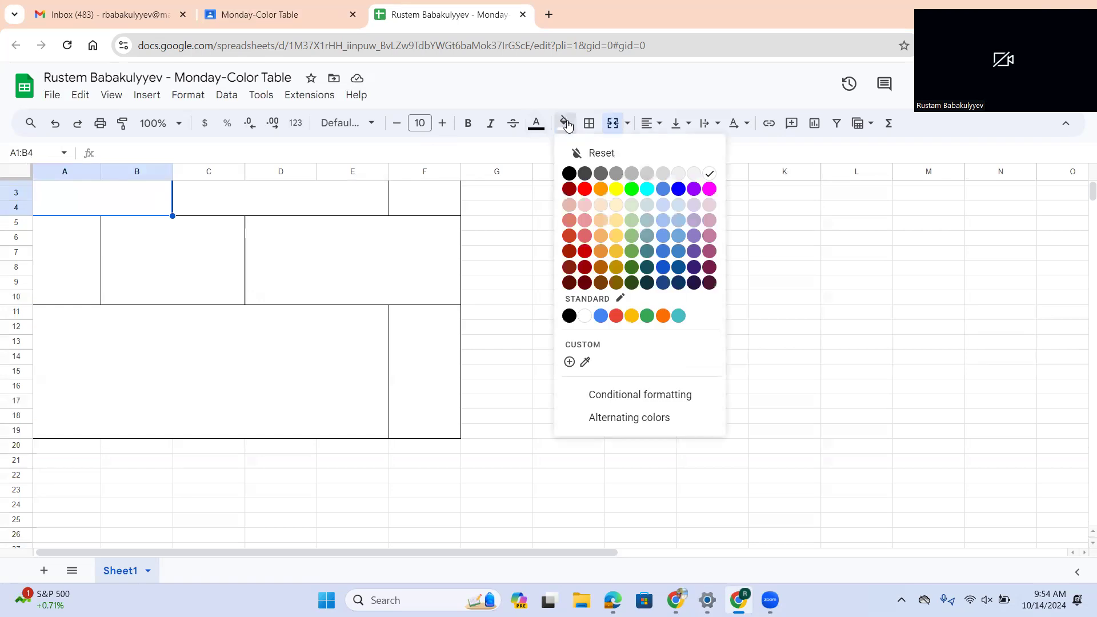
{"action": "left_click", "coordinate": [584, 191]}
- Check block 2's color in the reference image and fill merged block C1:E4 with green
{"action": "left_click", "coordinate": [297, 19]}
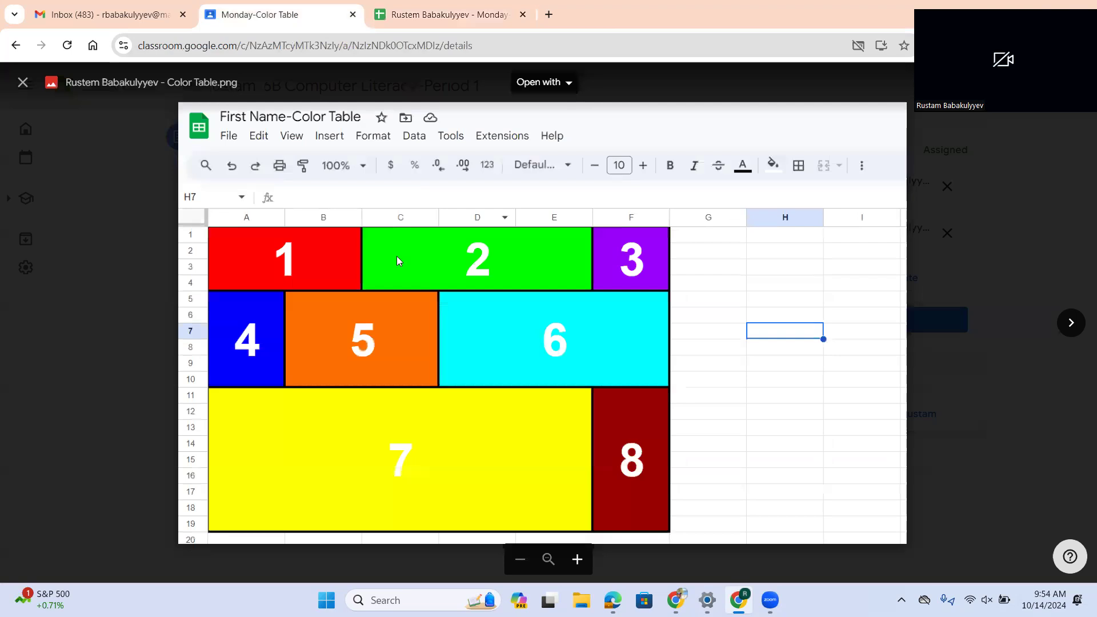
{"action": "left_click", "coordinate": [417, 18]}
{"action": "left_click", "coordinate": [314, 201]}
{"action": "left_click", "coordinate": [564, 123]}
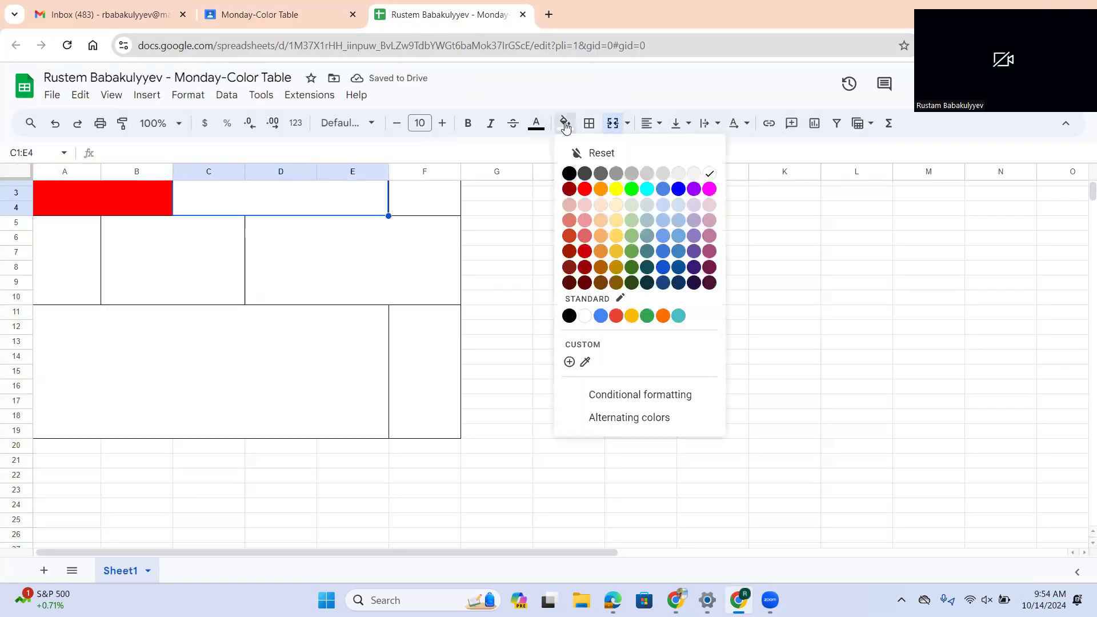
{"action": "left_click", "coordinate": [632, 190]}
- Check block 3's color in the reference image and fill merged block F1:F4 with purple
{"action": "left_click", "coordinate": [292, 12]}
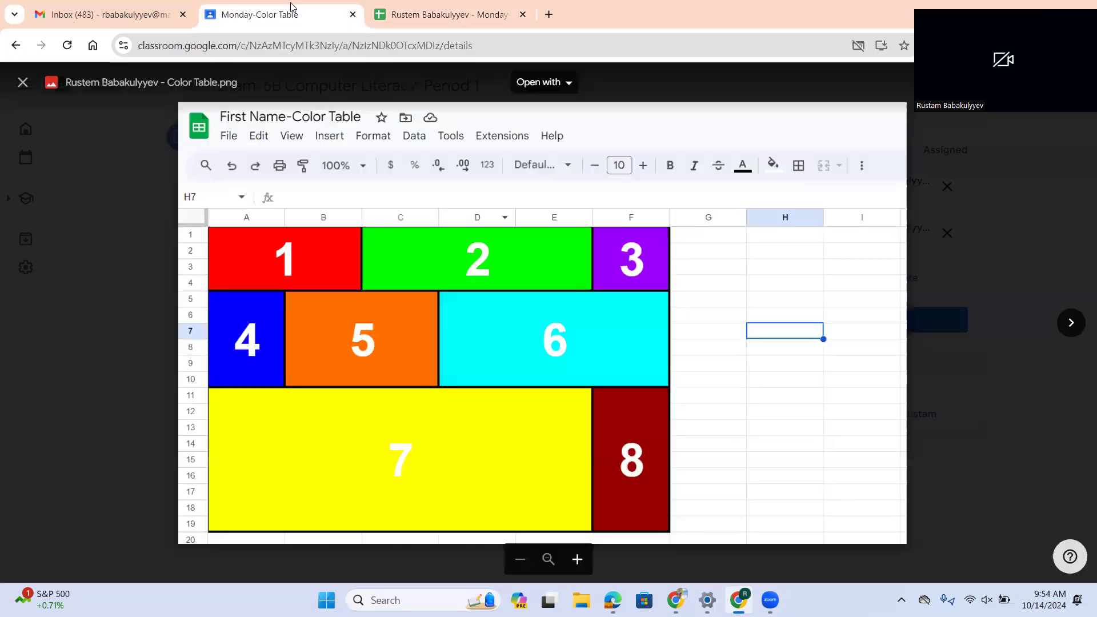
{"action": "left_click", "coordinate": [426, 17]}
{"action": "left_click", "coordinate": [426, 199]}
{"action": "scroll", "coordinate": [426, 199], "scroll_direction": "up", "scroll_amount": 1}
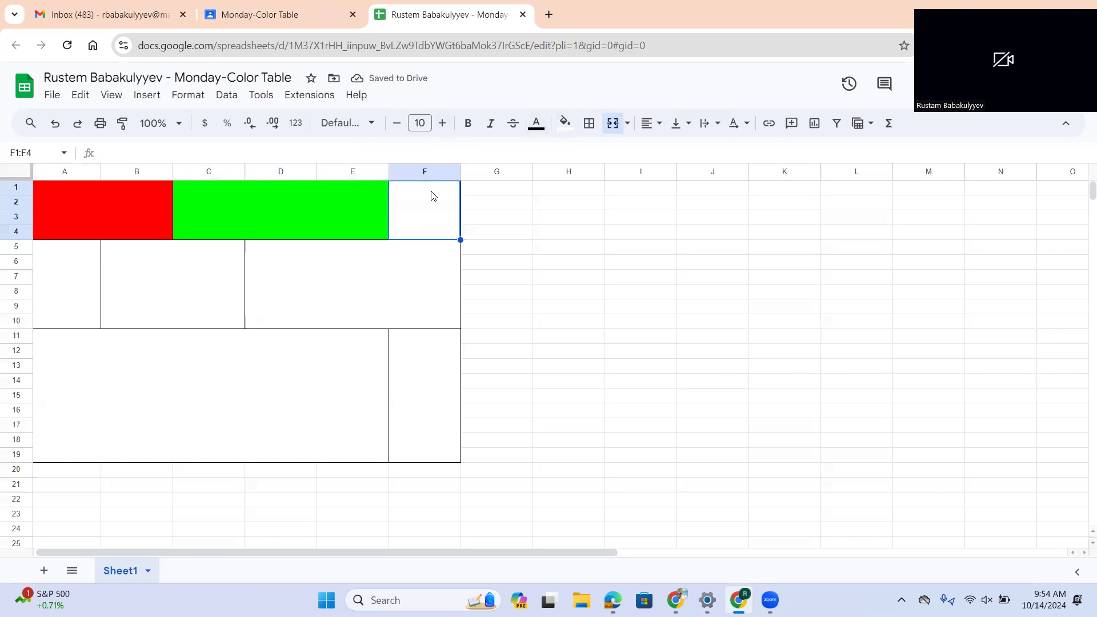
{"action": "left_click", "coordinate": [564, 124]}
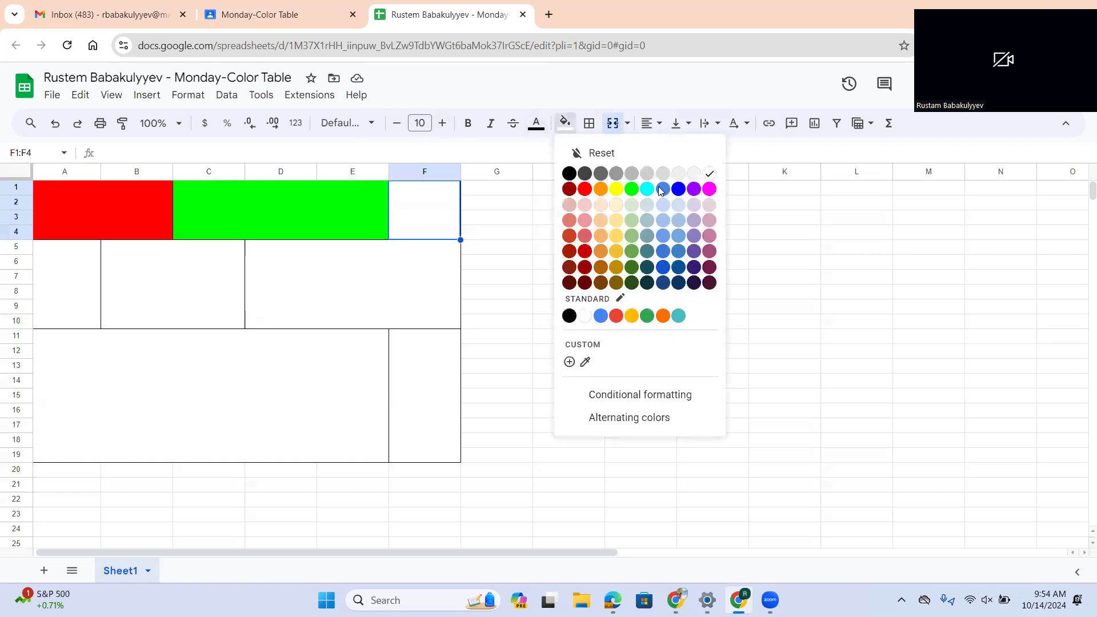
{"action": "left_click", "coordinate": [693, 189]}
- Fill merged block A5:A10 with blue
{"action": "left_click", "coordinate": [81, 290]}
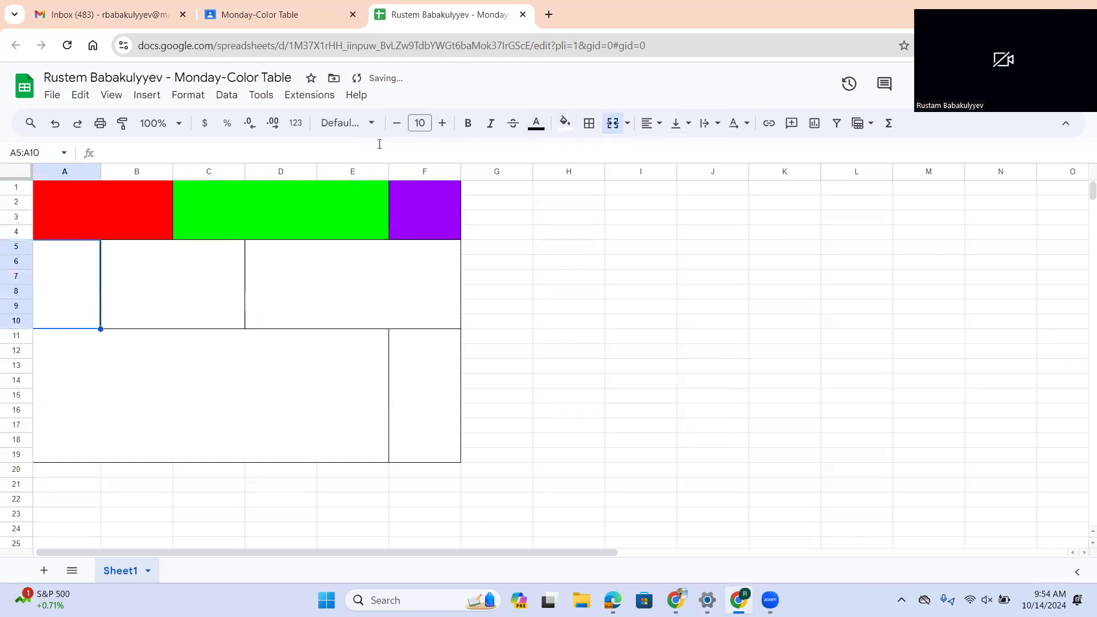
{"action": "left_click", "coordinate": [567, 126]}
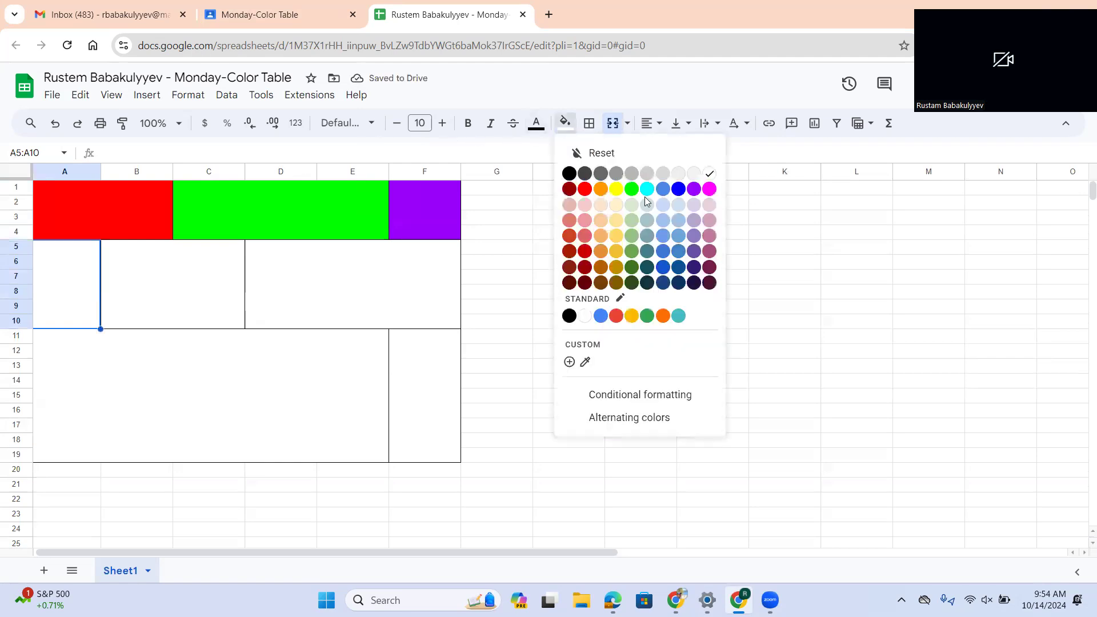
{"action": "left_click", "coordinate": [678, 189]}
- Check block 5's color in the reference image and fill merged block B5:C10 with orange
{"action": "left_click", "coordinate": [295, 16]}
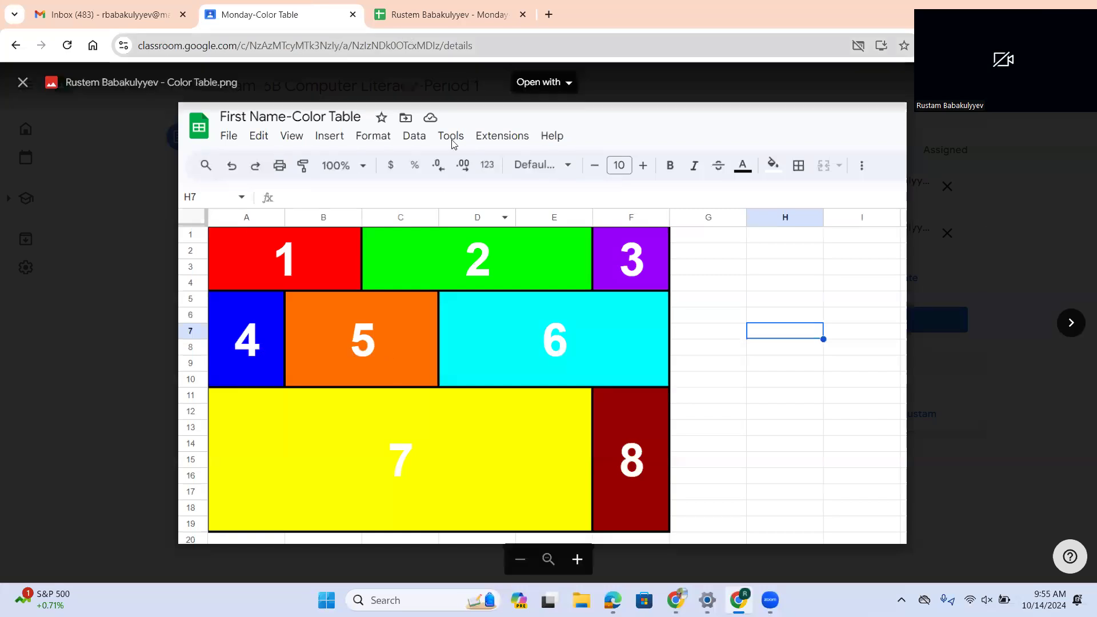
{"action": "left_click", "coordinate": [419, 15]}
{"action": "left_click", "coordinate": [228, 270]}
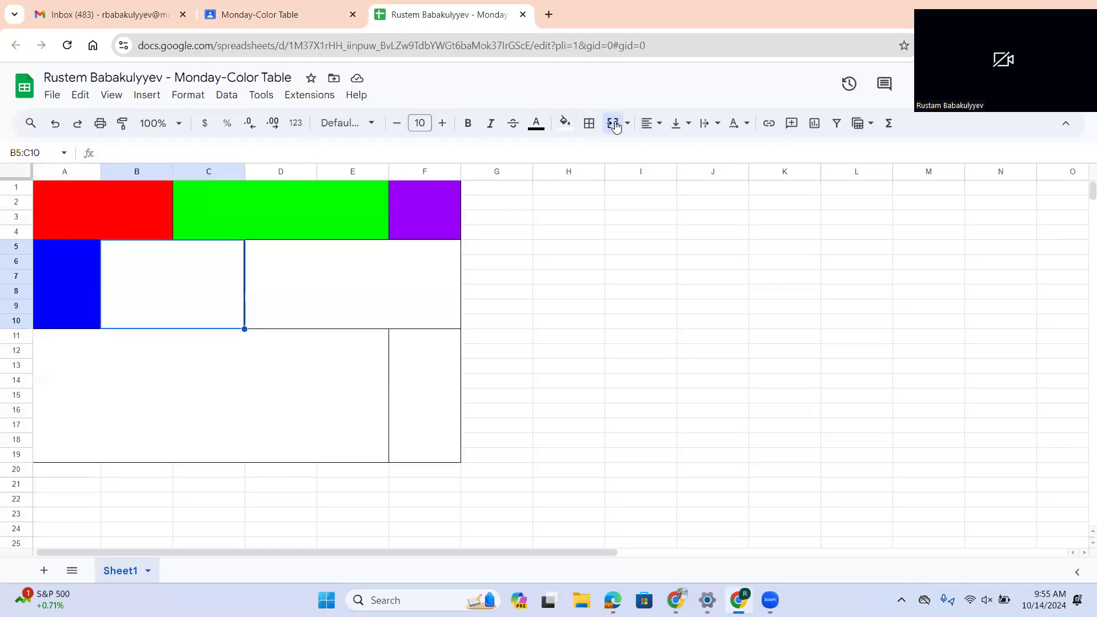
{"action": "left_click", "coordinate": [564, 123]}
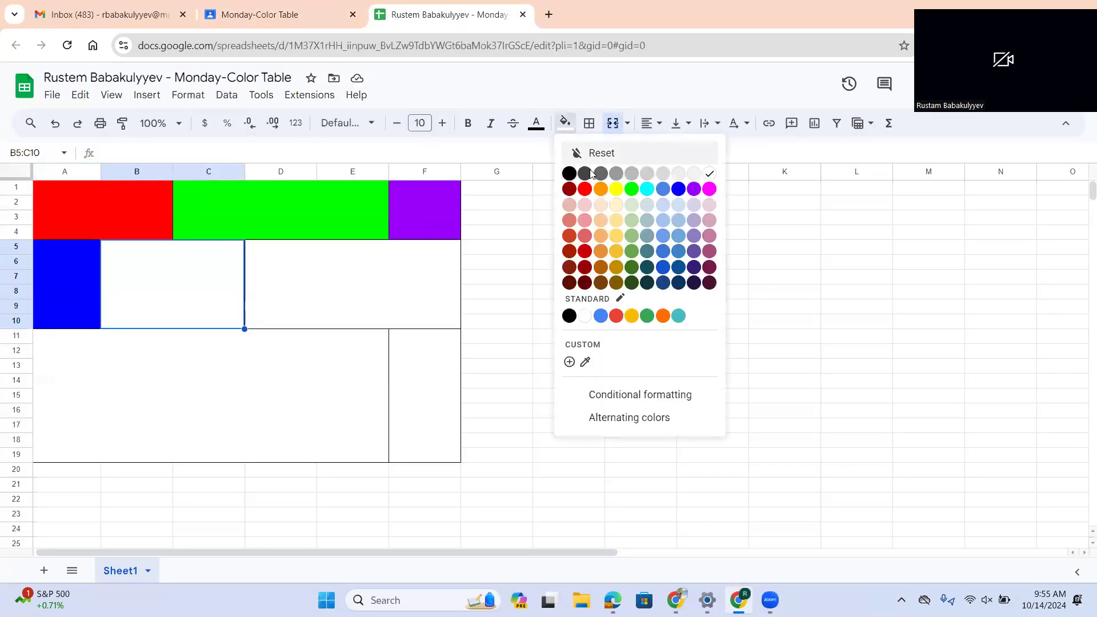
{"action": "left_click", "coordinate": [600, 192]}
- Fill merged block D5:F10 with cyan
{"action": "left_click", "coordinate": [331, 307]}
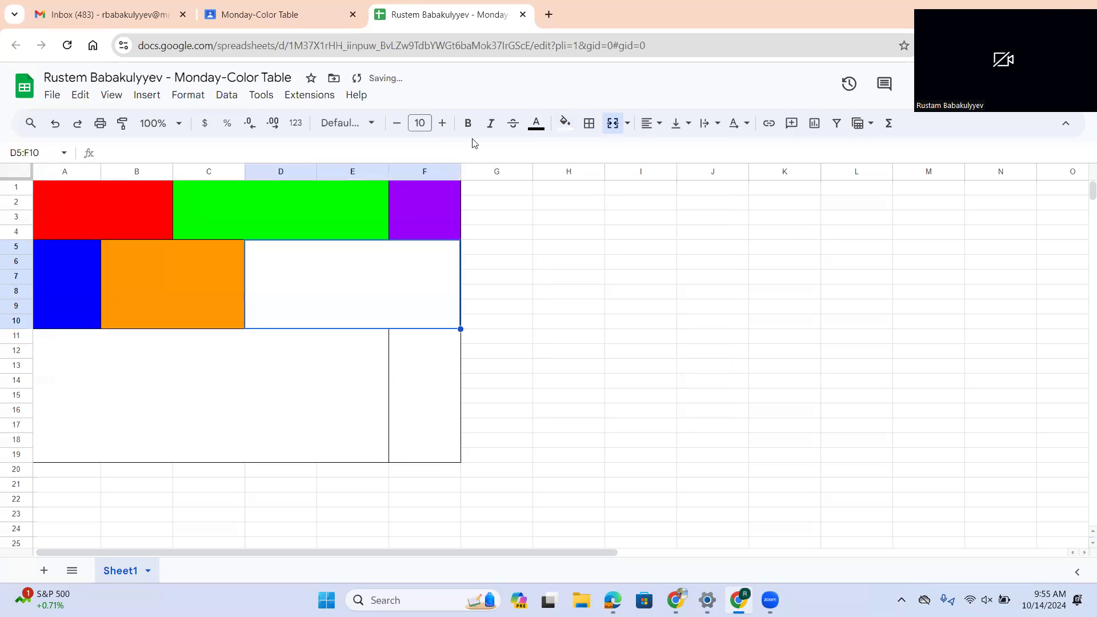
{"action": "left_click", "coordinate": [564, 123]}
{"action": "left_click", "coordinate": [646, 193]}
- Check block 7's color in the reference image and fill merged block A11:E19 with yellow
{"action": "left_click", "coordinate": [326, 383]}
{"action": "left_click", "coordinate": [330, 21]}
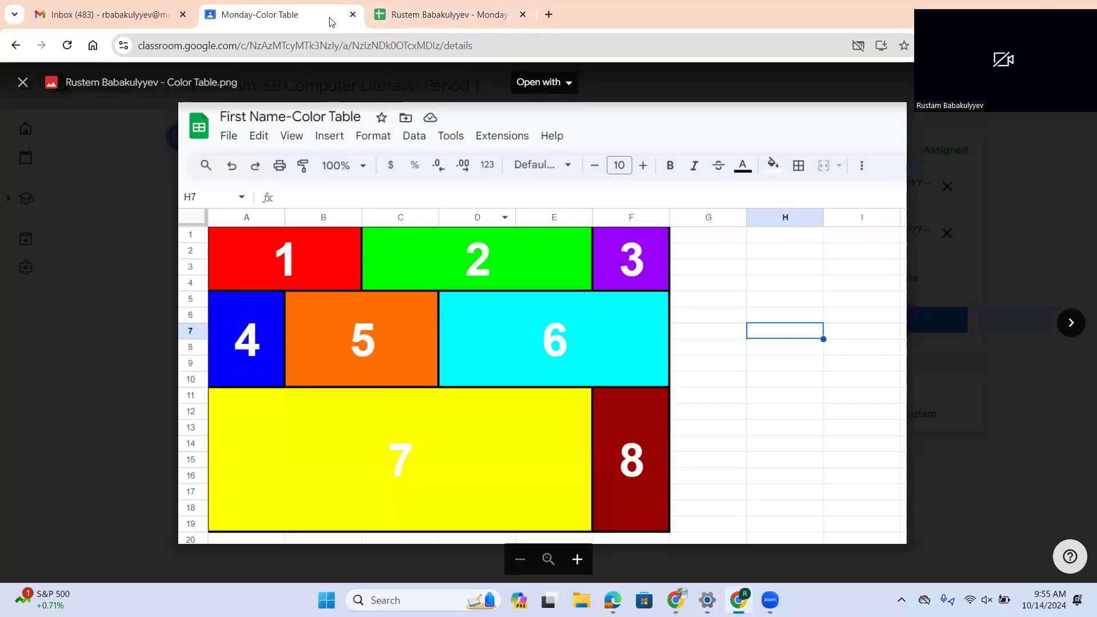
{"action": "left_click", "coordinate": [412, 13]}
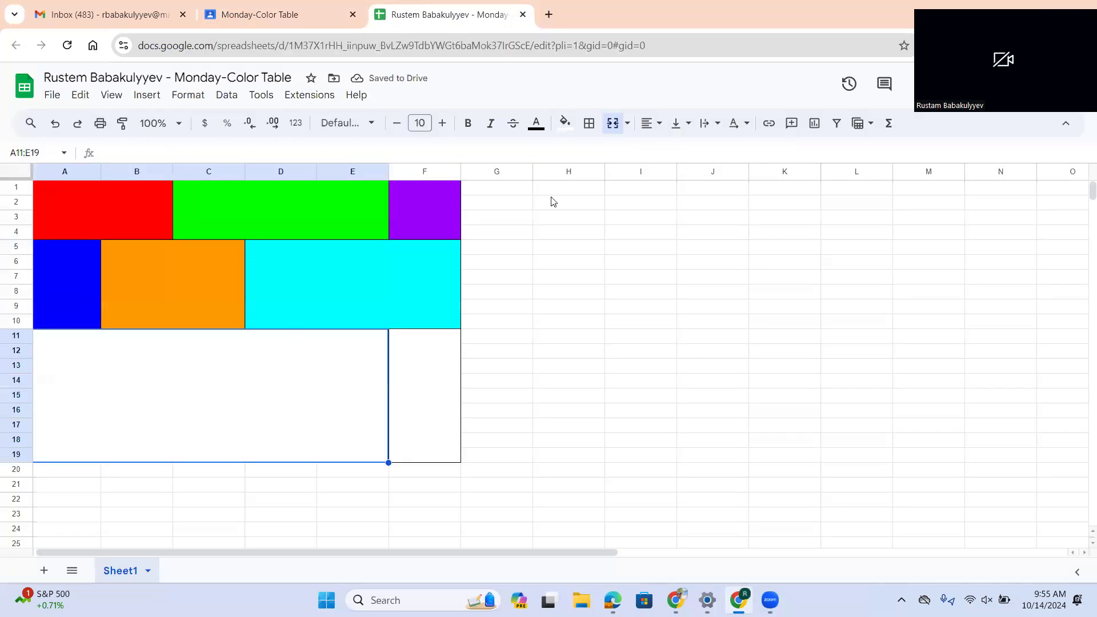
{"action": "left_click", "coordinate": [565, 123]}
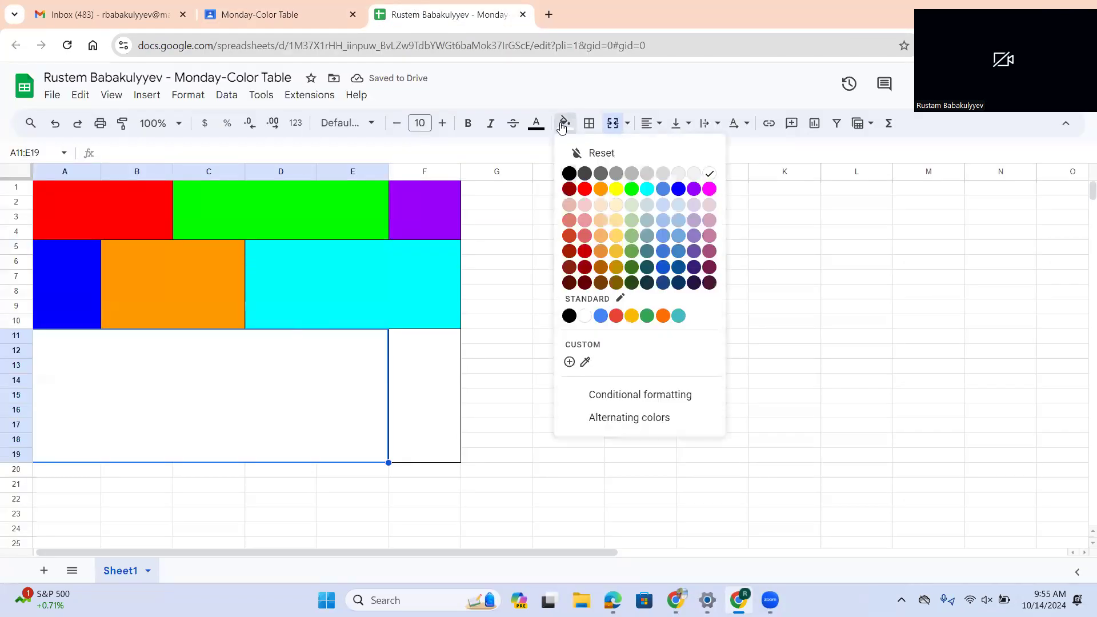
{"action": "left_click", "coordinate": [616, 189]}
- Fill merged block F11:F19 with dark brown
{"action": "left_click", "coordinate": [441, 377]}
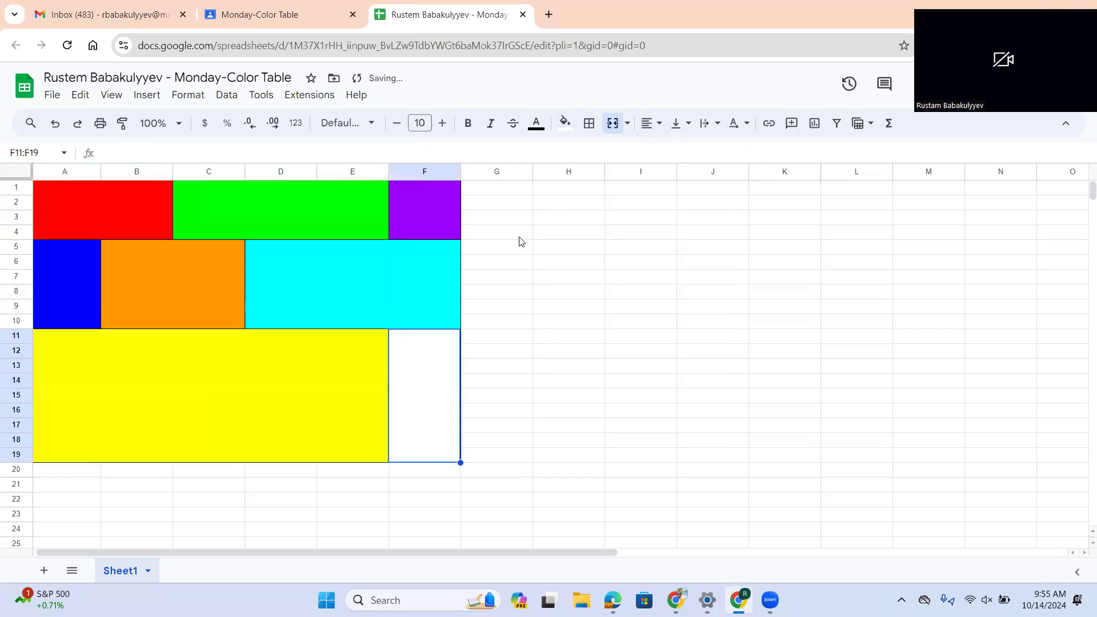
{"action": "left_click", "coordinate": [565, 123]}
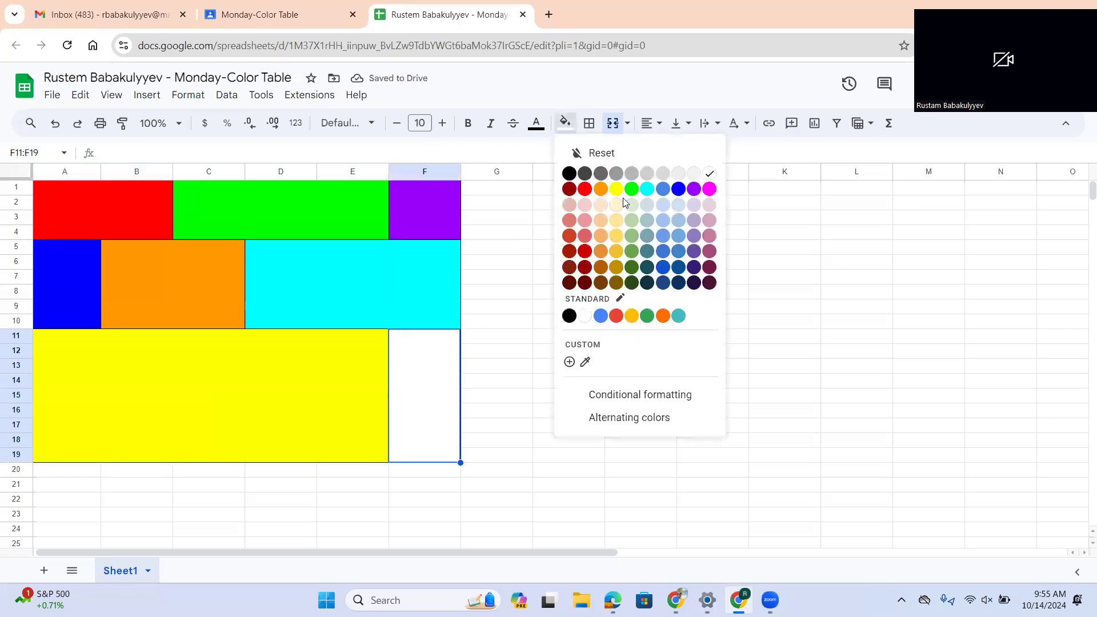
{"action": "left_click", "coordinate": [595, 282]}
{"action": "left_click", "coordinate": [568, 291]}
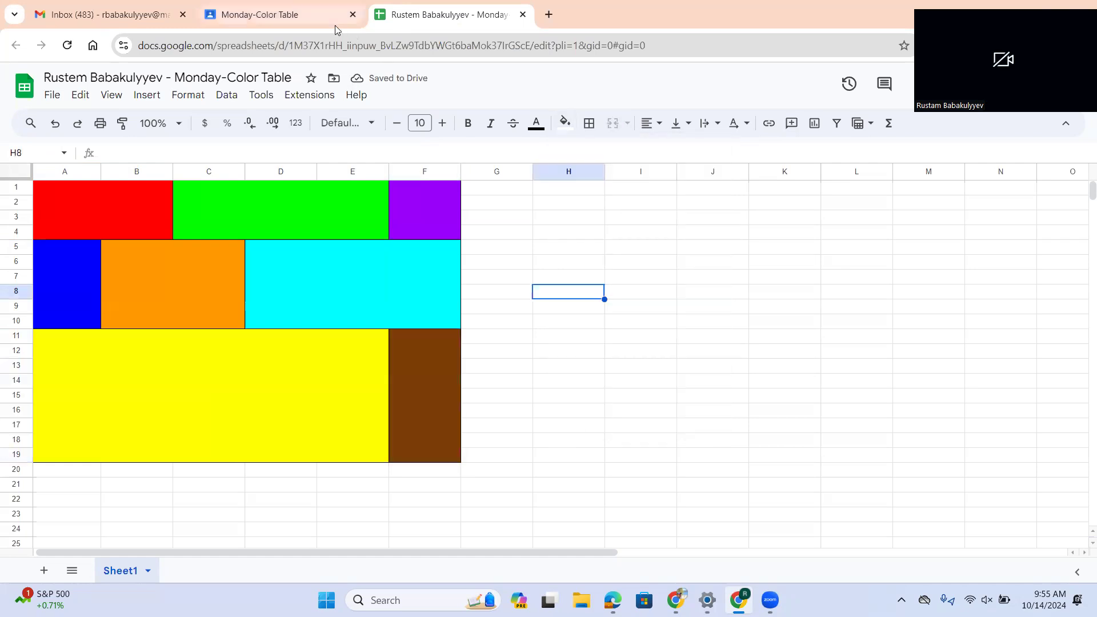
- Check the block numbers in the reference image and number the first-row blocks: red 1, green 2 and purple 3
{"action": "left_click", "coordinate": [334, 25]}
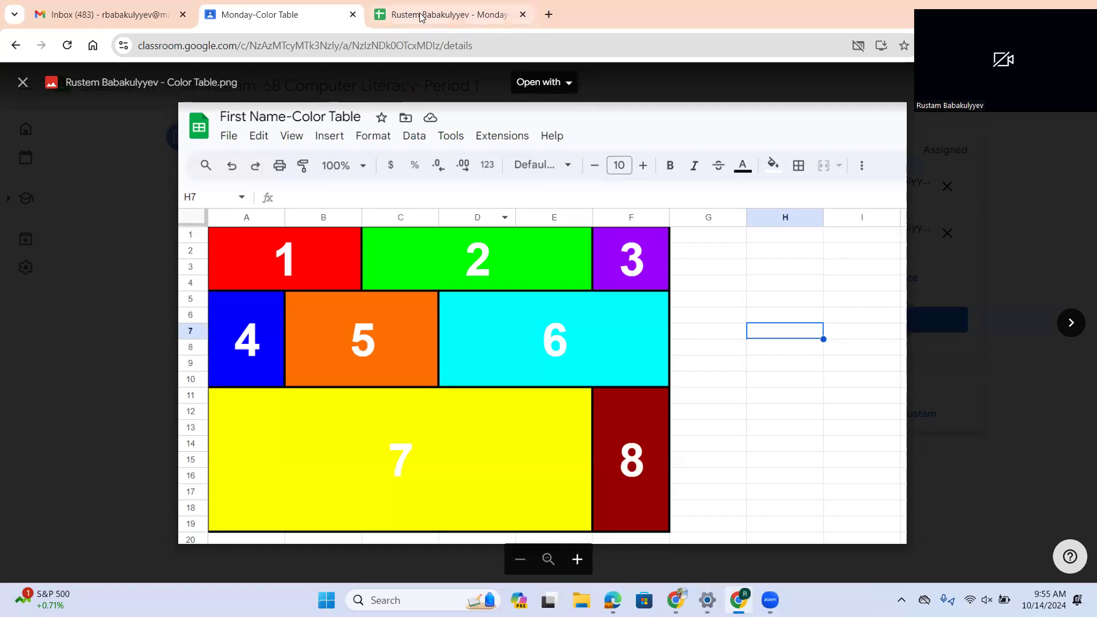
{"action": "left_click", "coordinate": [421, 18]}
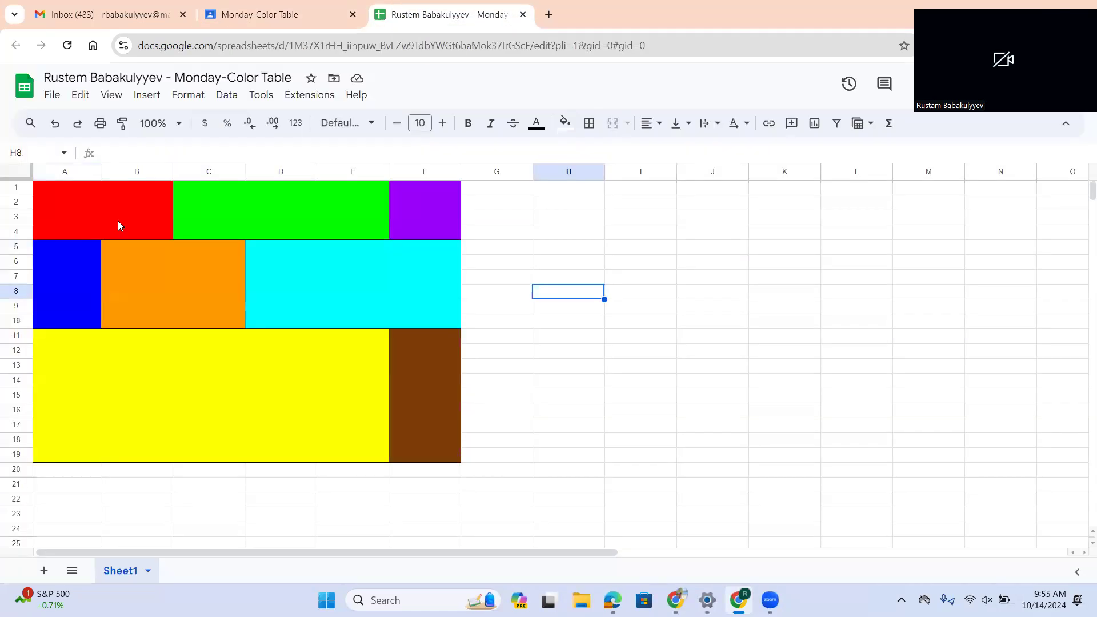
{"action": "left_click", "coordinate": [118, 220]}
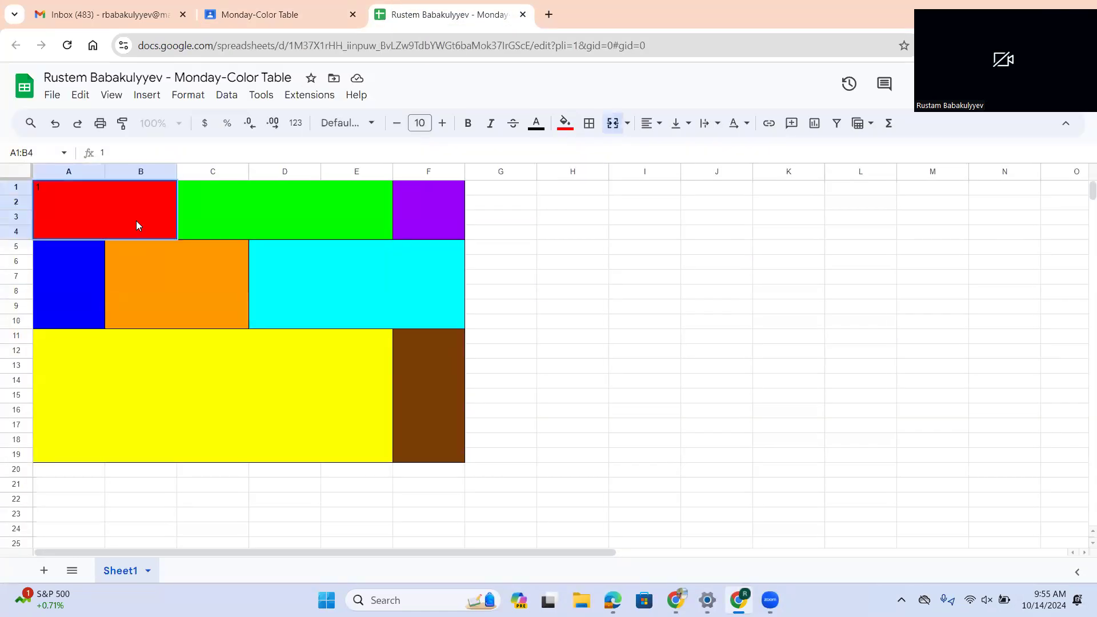
{"action": "left_click", "coordinate": [228, 219]}
{"action": "type", "text": "2"}
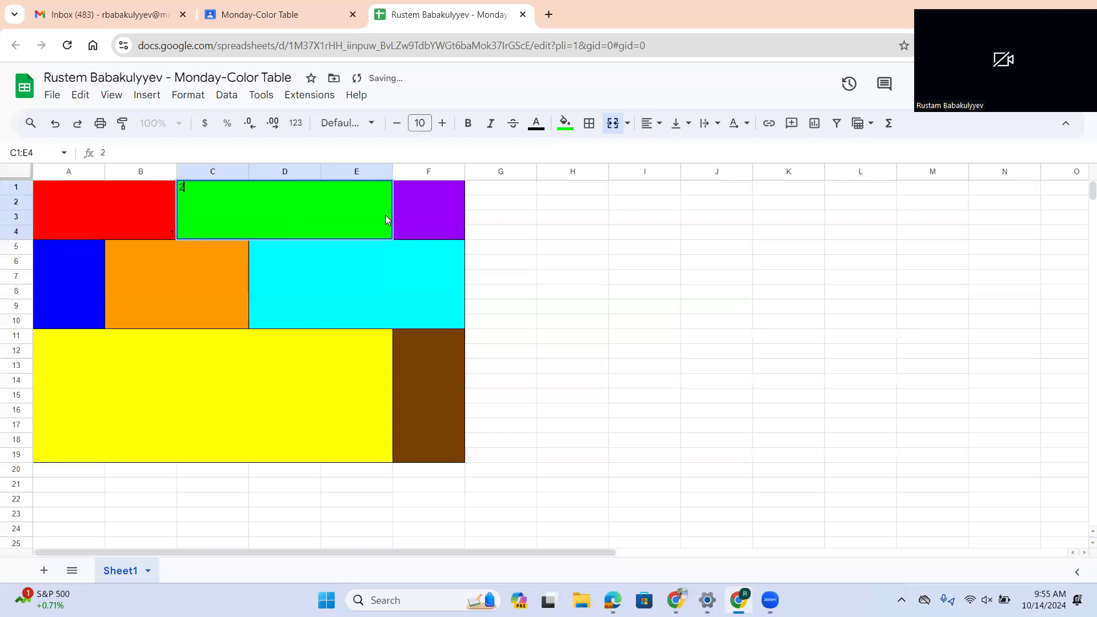
{"action": "left_click", "coordinate": [431, 219]}
{"action": "type", "text": "3"}
- Number the second-row blocks: blue 4, orange 5 and cyan 6
{"action": "left_click", "coordinate": [73, 284]}
{"action": "type", "text": "4"}
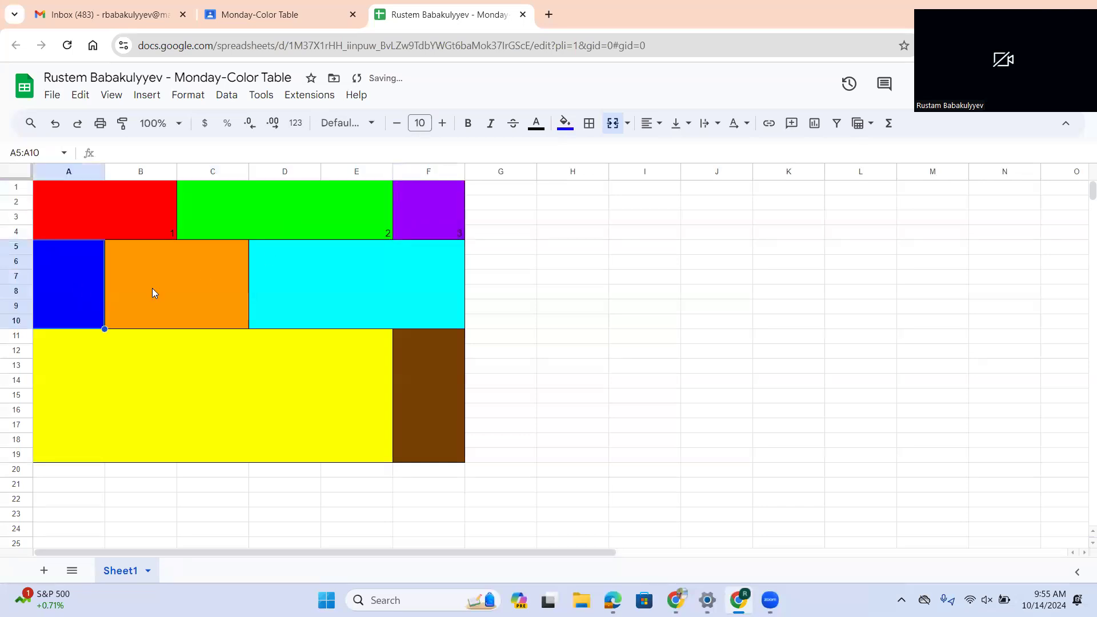
{"action": "left_click", "coordinate": [178, 290]}
{"action": "type", "text": "5"}
{"action": "left_click", "coordinate": [327, 287]}
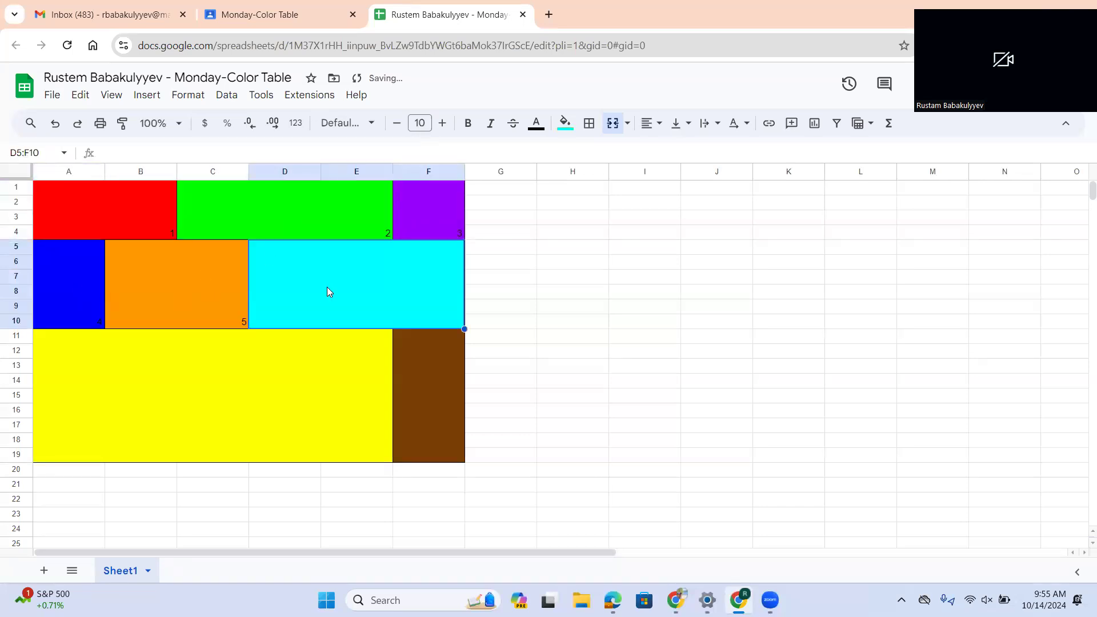
{"action": "type", "text": "6"}
- Number the last-row blocks: yellow 7 and brown 8
{"action": "left_click", "coordinate": [194, 363]}
{"action": "type", "text": "7"}
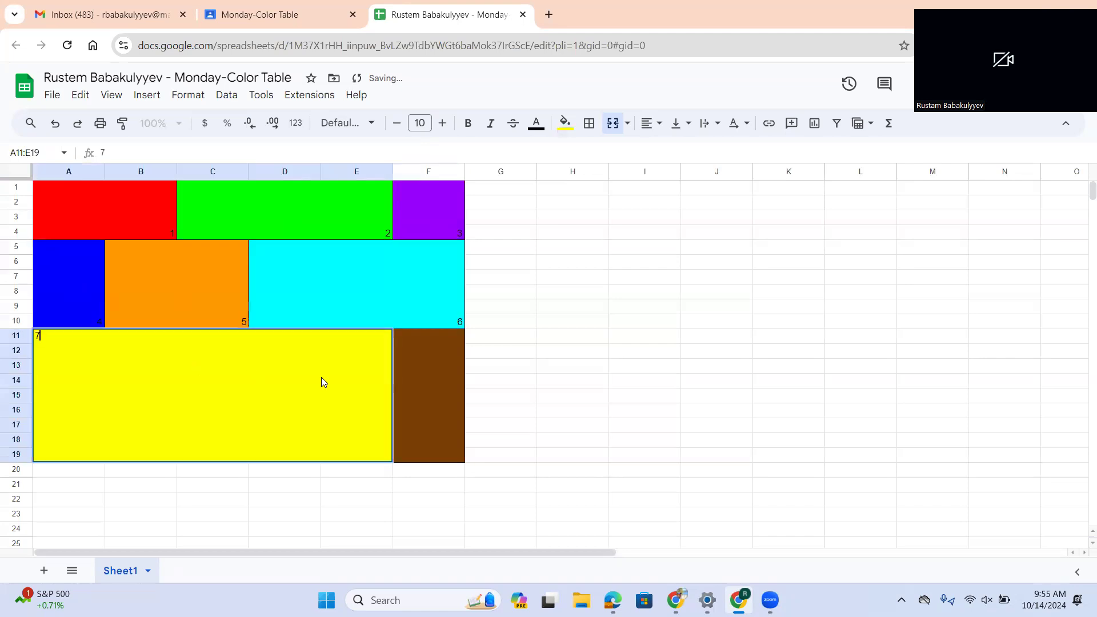
{"action": "left_click", "coordinate": [405, 391]}
{"action": "type", "text": "8"}
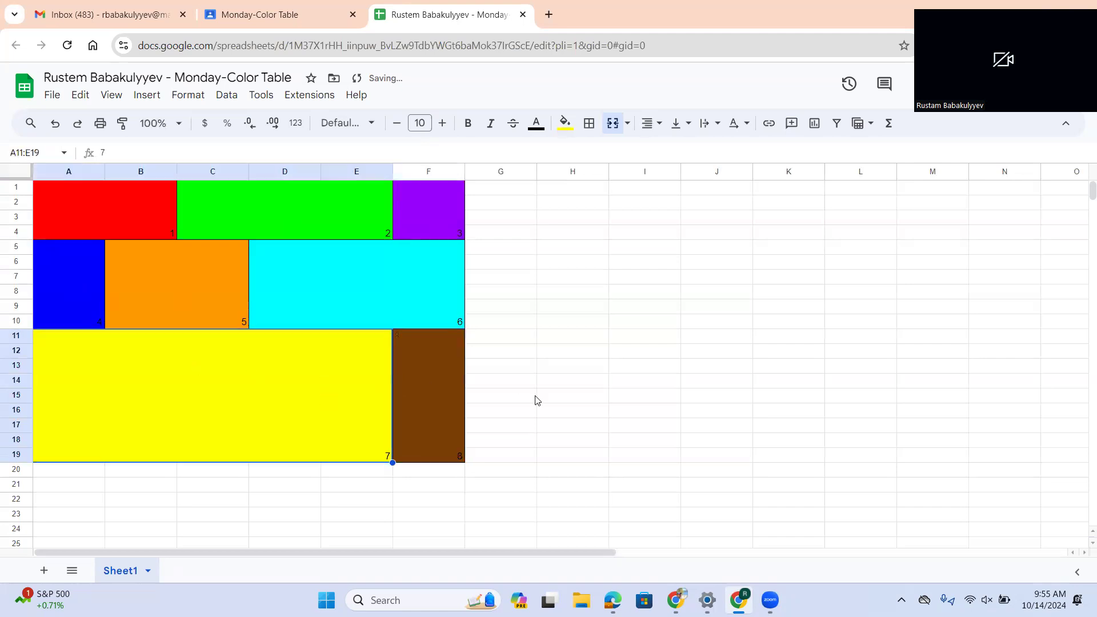
{"action": "left_click", "coordinate": [535, 399]}
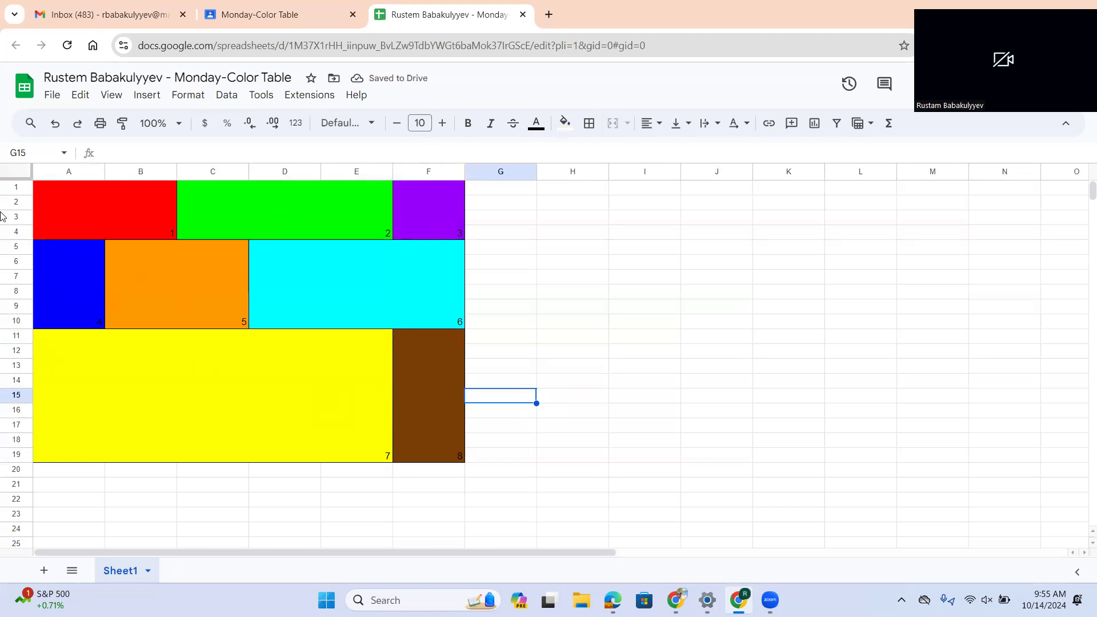
- Select the whole color table A1:F19 and increase its font size to 56
{"action": "left_click_drag", "start_coordinate": [71, 208], "coordinate": [442, 426]}
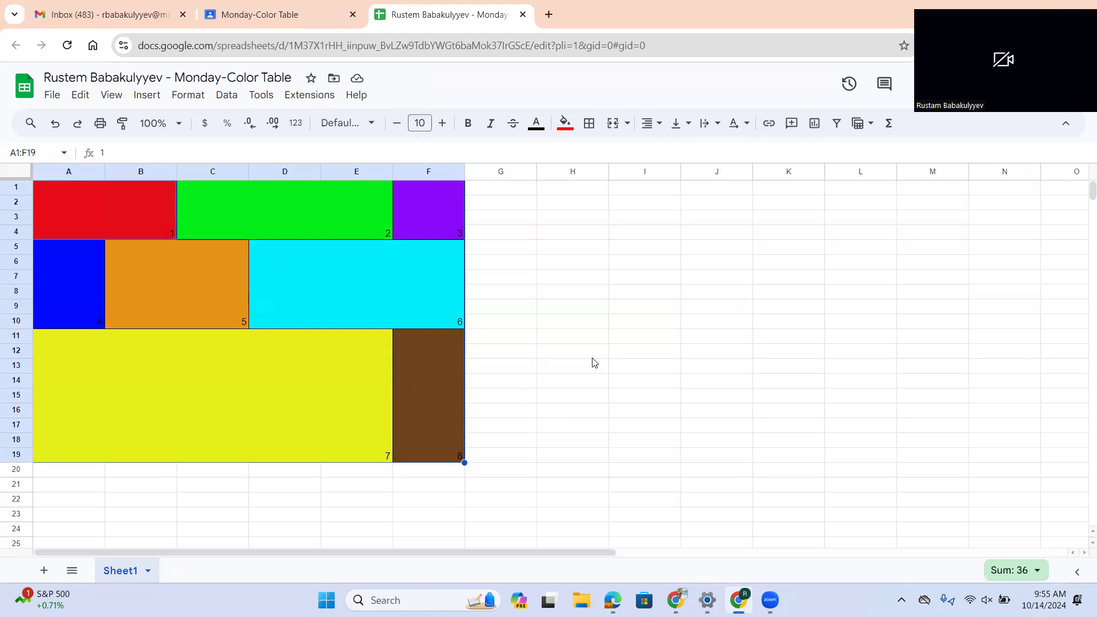
{"action": "scroll", "coordinate": [593, 362], "scroll_direction": "up", "scroll_amount": 5}
{"action": "scroll", "coordinate": [593, 362], "scroll_direction": "up", "scroll_amount": 7}
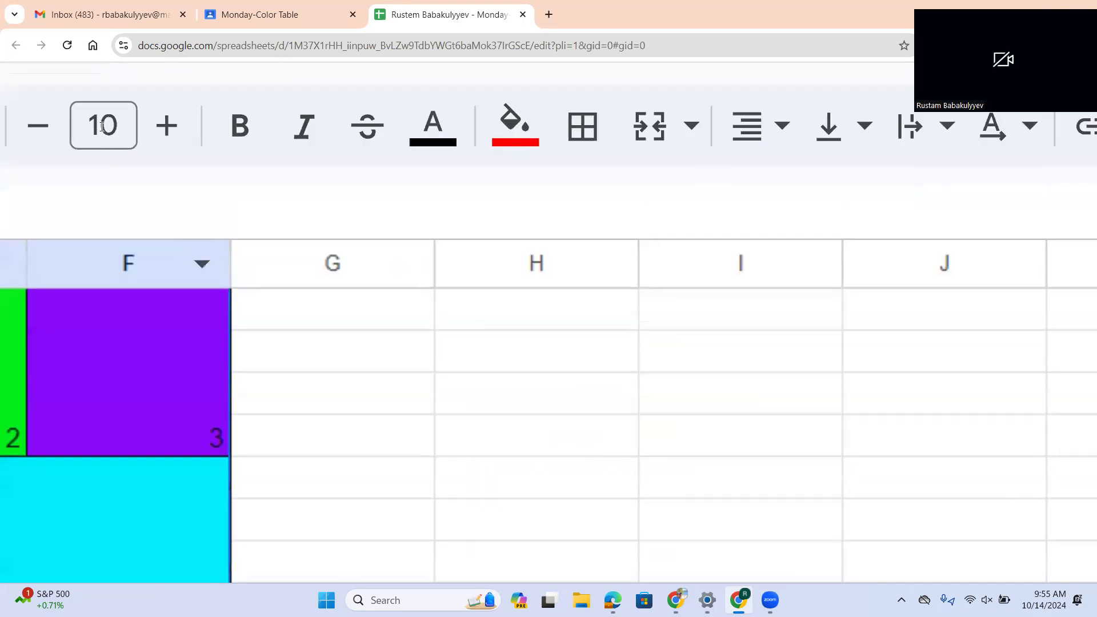
{"action": "scroll", "coordinate": [102, 127], "scroll_direction": "left", "scroll_amount": 5}
{"action": "scroll", "coordinate": [102, 127], "scroll_direction": "up", "scroll_amount": 1}
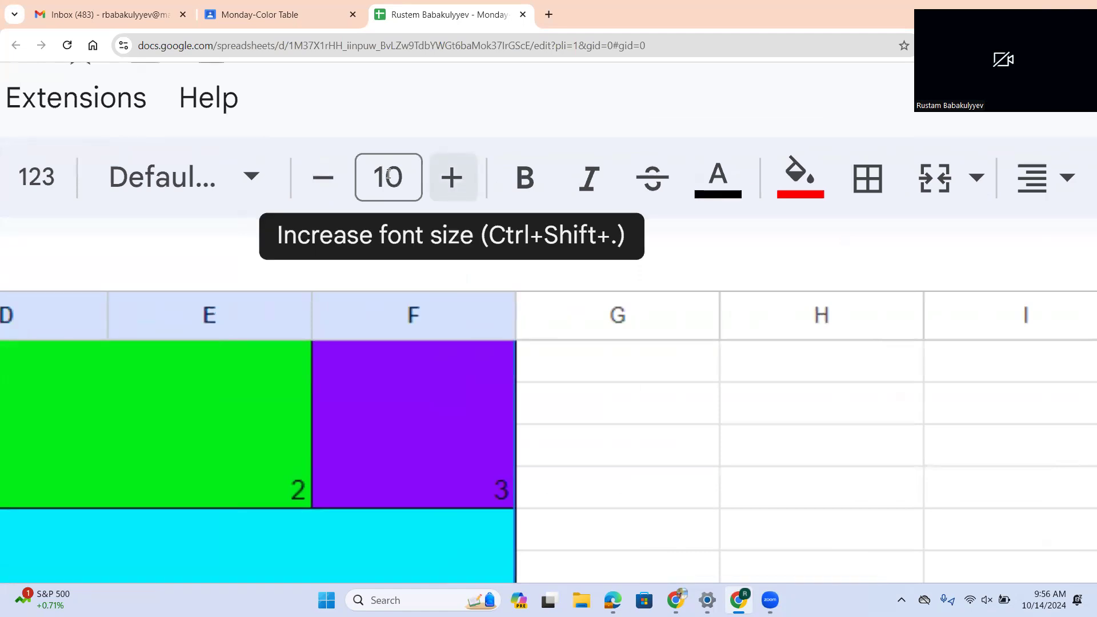
{"action": "scroll", "coordinate": [373, 209], "scroll_direction": "down", "scroll_amount": 5}
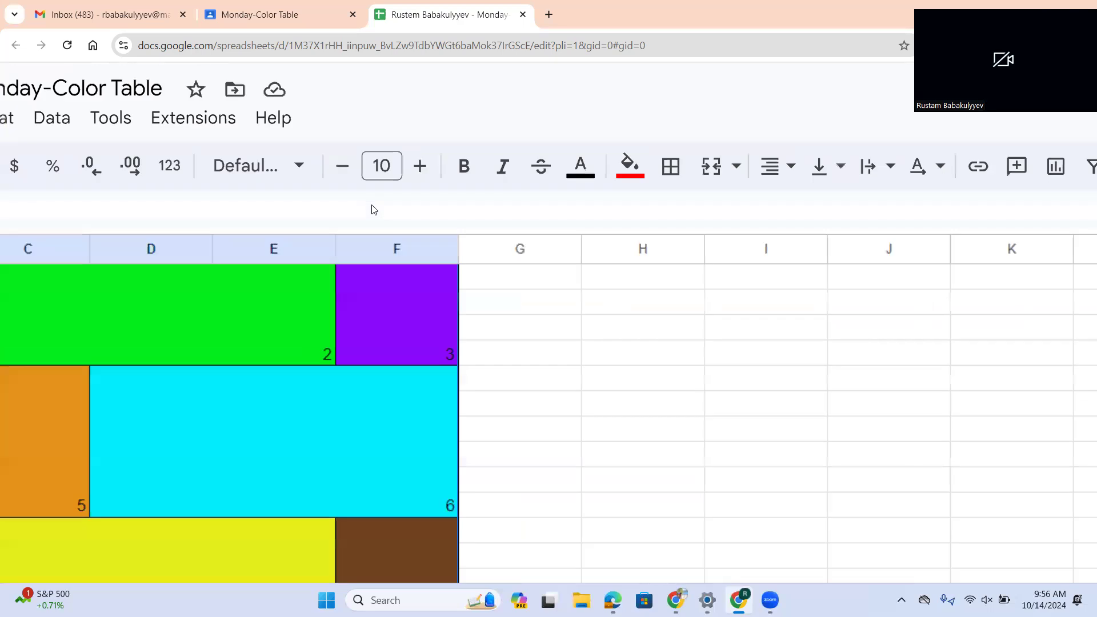
{"action": "left_click", "coordinate": [443, 123]}
{"action": "left_click", "coordinate": [443, 123]}
{"action": "left_click", "coordinate": [443, 123]}
{"action": "left_click", "coordinate": [443, 124]}
{"action": "left_click", "coordinate": [442, 124]}
{"action": "left_click", "coordinate": [443, 124]}
{"action": "left_click", "coordinate": [443, 123]}
{"action": "double_click", "coordinate": [443, 123]}
{"action": "triple_click", "coordinate": [442, 124]}
{"action": "triple_click", "coordinate": [443, 124]}
{"action": "triple_click", "coordinate": [443, 123]}
{"action": "triple_click", "coordinate": [443, 123]}
{"action": "triple_click", "coordinate": [442, 124]}
{"action": "triple_click", "coordinate": [443, 124]}
{"action": "triple_click", "coordinate": [442, 124]}
{"action": "triple_click", "coordinate": [443, 123]}
{"action": "triple_click", "coordinate": [443, 123]}
{"action": "triple_click", "coordinate": [443, 123]}
{"action": "double_click", "coordinate": [443, 123]}
{"action": "double_click", "coordinate": [442, 123]}
{"action": "left_click", "coordinate": [442, 123]}
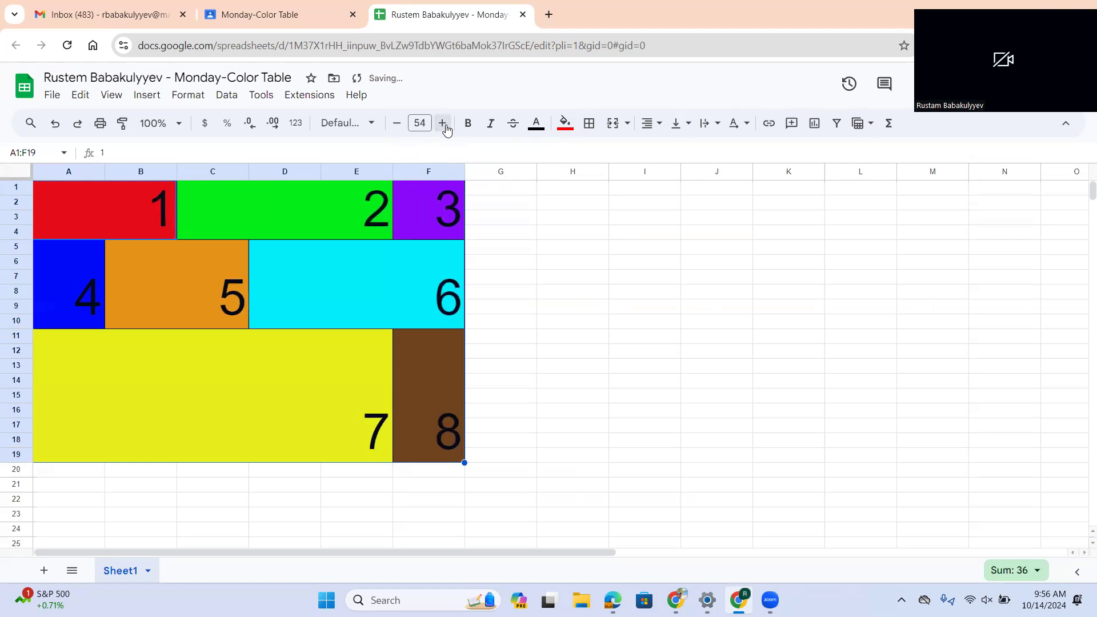
{"action": "double_click", "coordinate": [442, 123]}
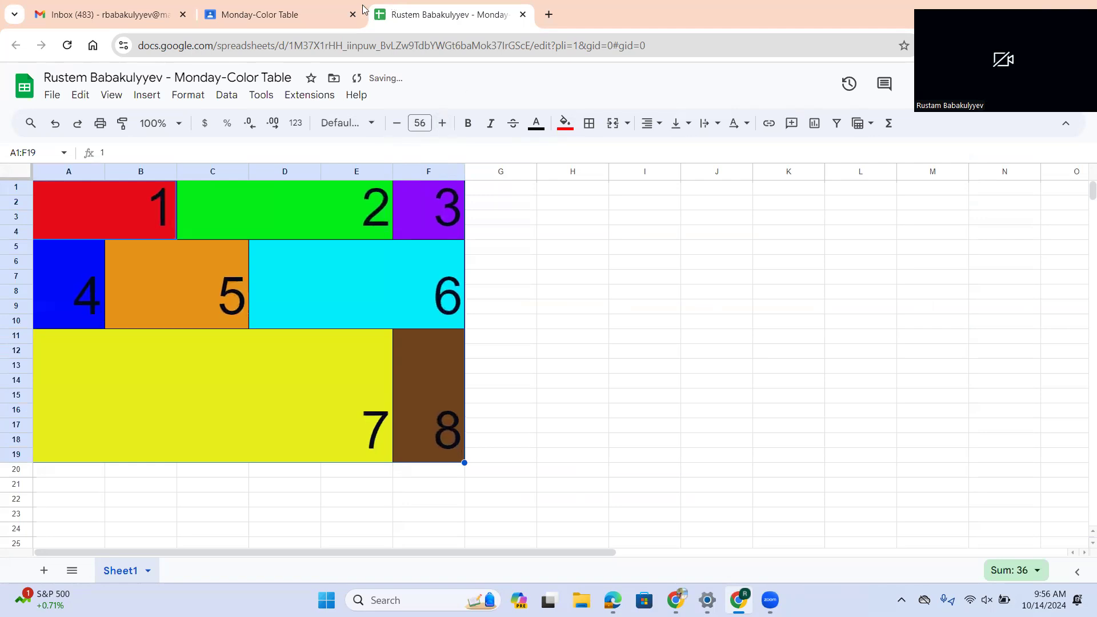
- Check the number color in the reference image and set the text color of A1:F19 to white
{"action": "left_click", "coordinate": [260, 14]}
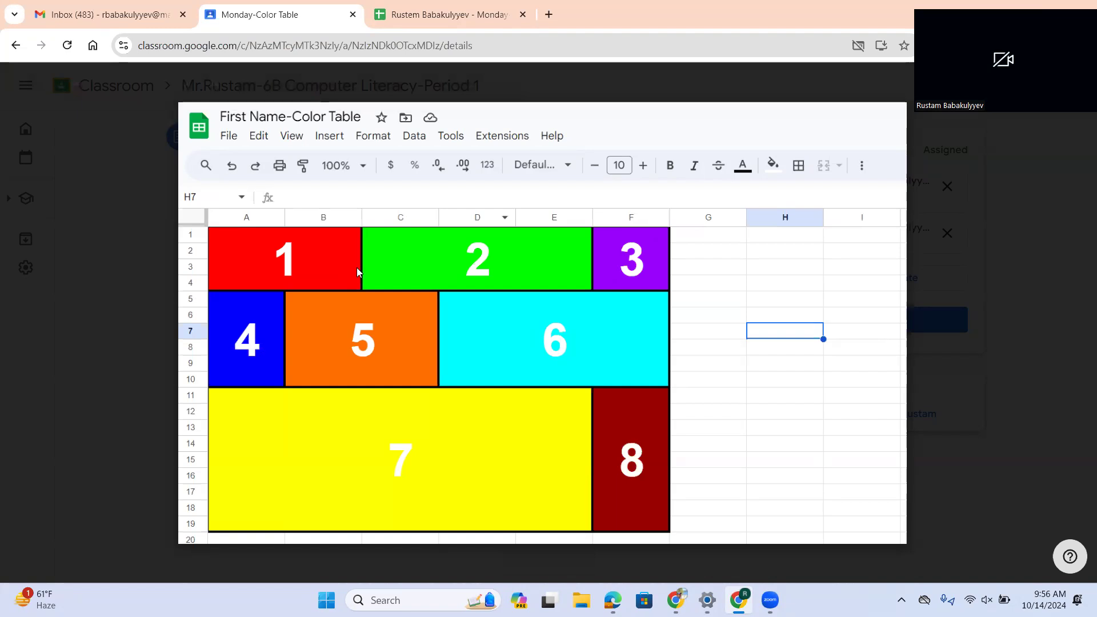
{"action": "key", "text": "ctrl+Tab"}
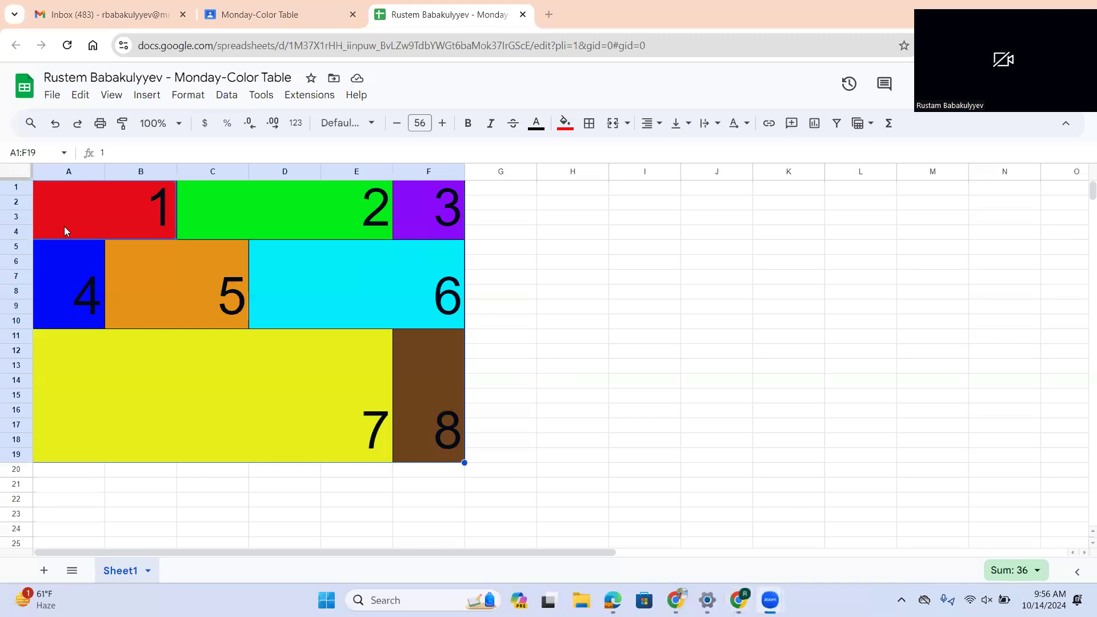
{"action": "left_click_drag", "start_coordinate": [77, 209], "coordinate": [457, 458]}
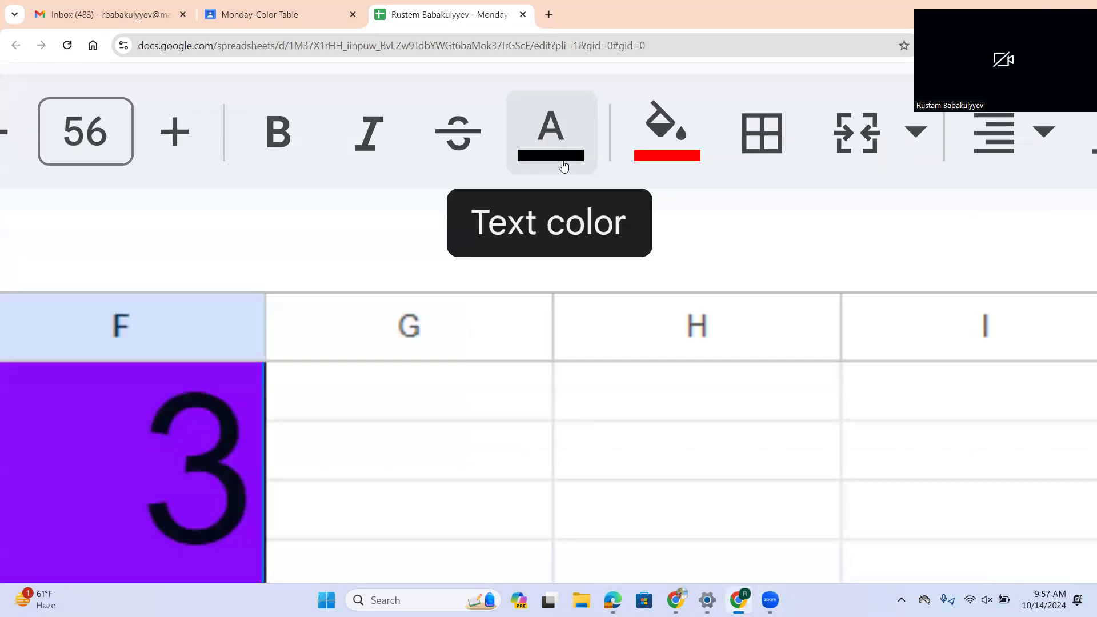
{"action": "left_click", "coordinate": [563, 166]}
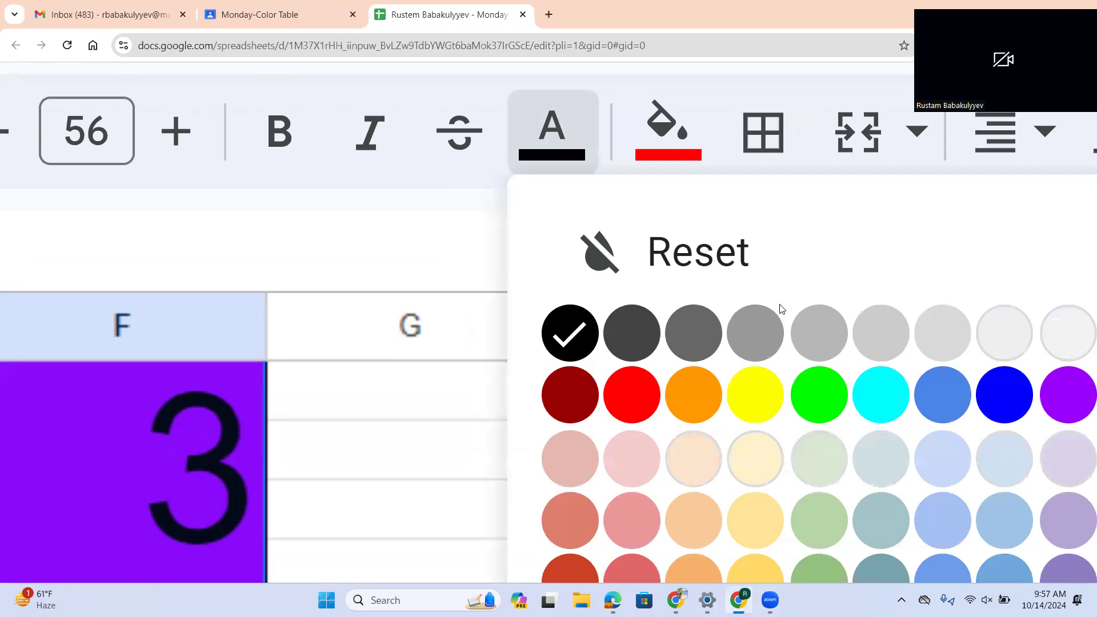
{"action": "left_click", "coordinate": [901, 323]}
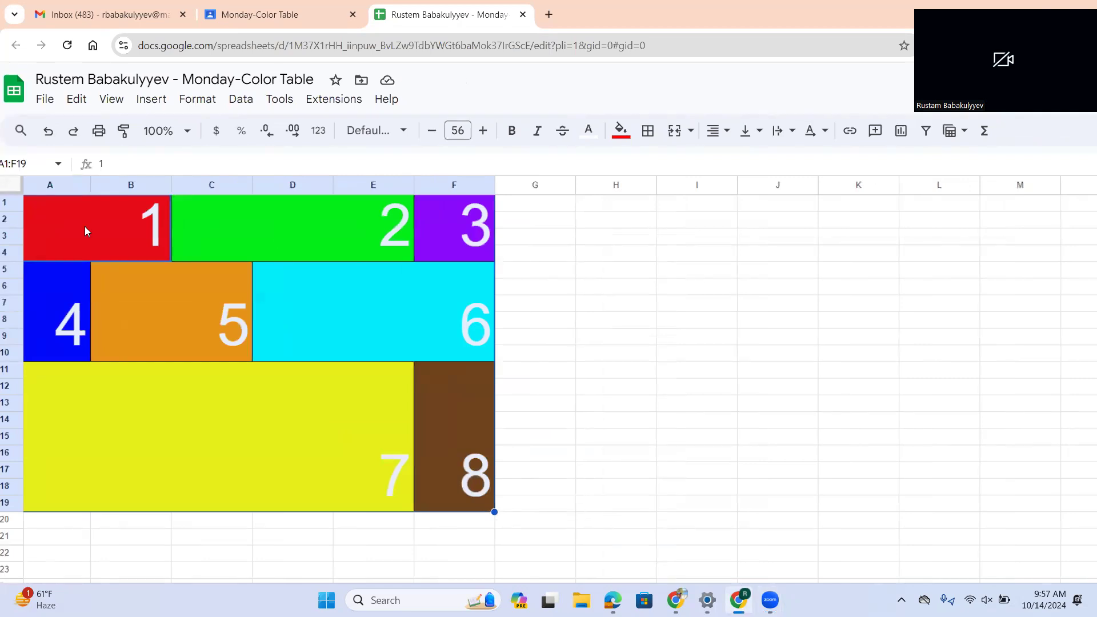
- Center the numbers in A1:F19 both horizontally and vertically
{"action": "left_click_drag", "start_coordinate": [89, 226], "coordinate": [490, 453]}
{"action": "scroll", "coordinate": [753, 133], "scroll_direction": "up", "scroll_amount": 1}
{"action": "scroll", "coordinate": [753, 132], "scroll_direction": "up", "scroll_amount": 3}
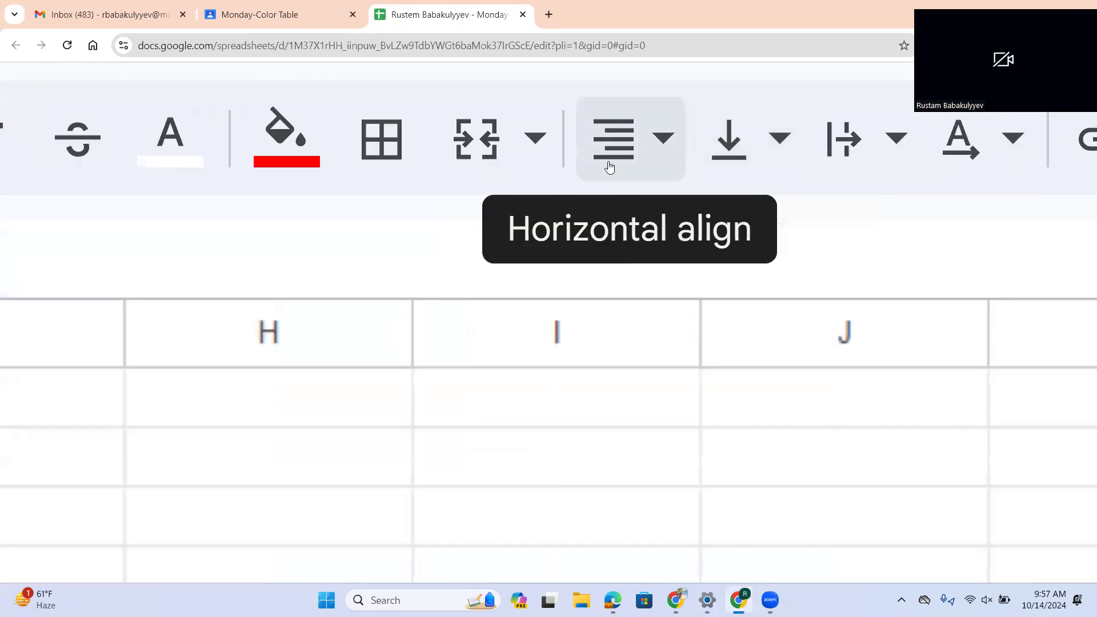
{"action": "left_click", "coordinate": [654, 158]}
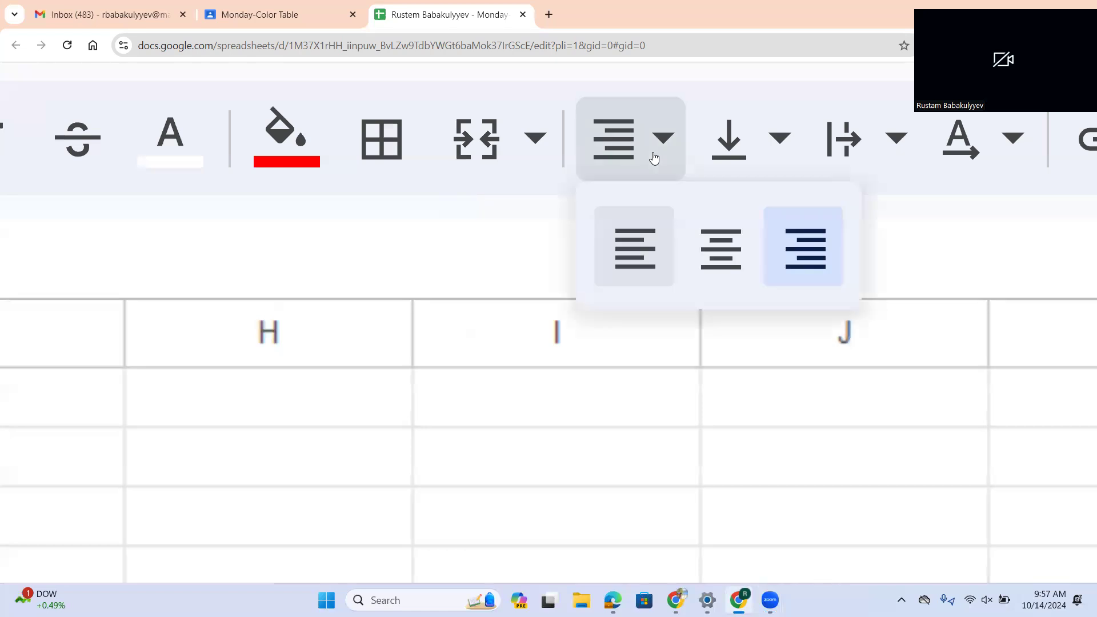
{"action": "left_click", "coordinate": [710, 245]}
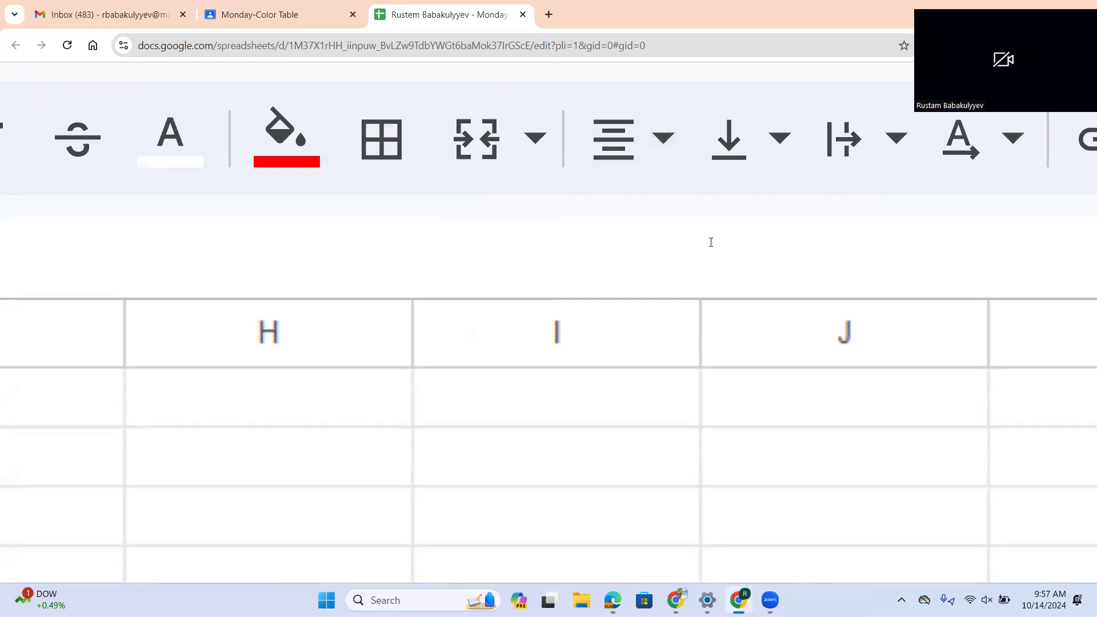
{"action": "left_click", "coordinate": [747, 154]}
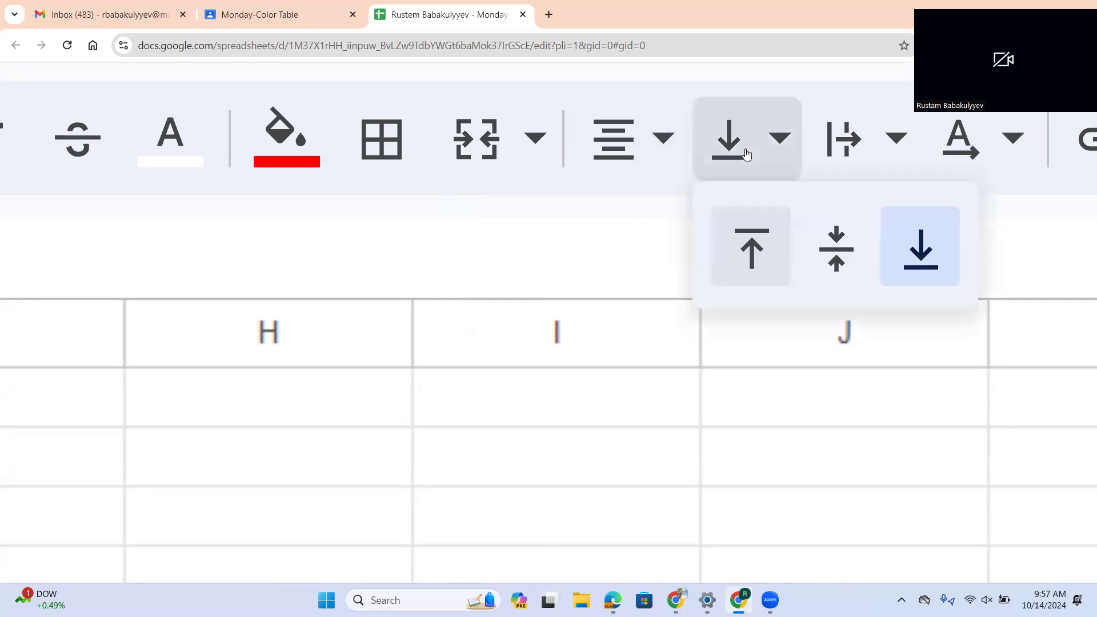
{"action": "left_click", "coordinate": [846, 245]}
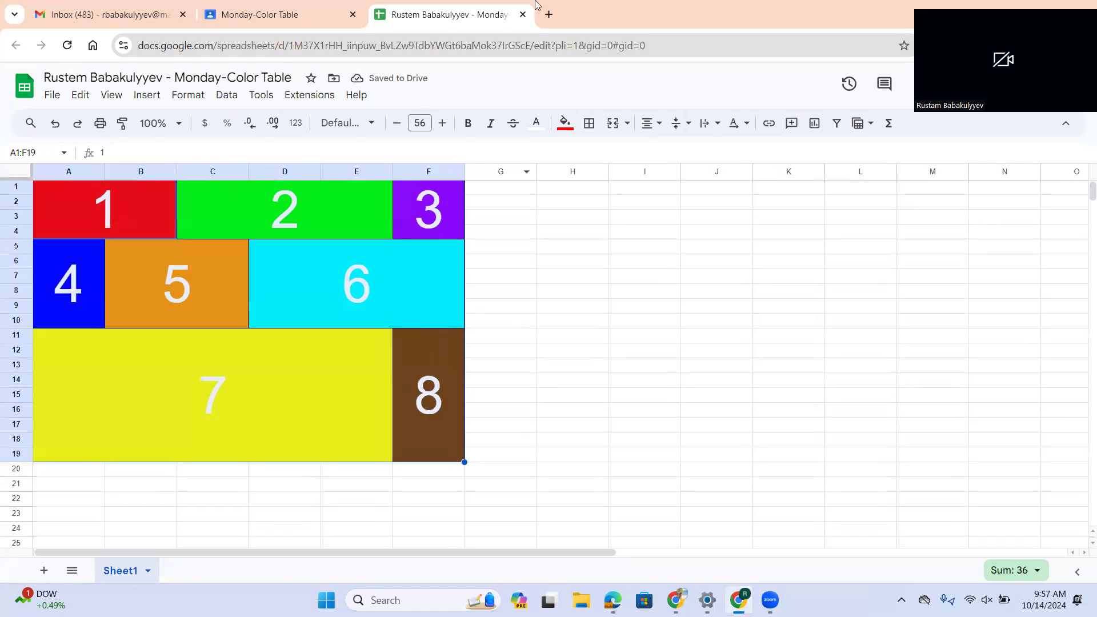
- Examine the thickness of the block borders in the Classroom reference image and return to the spreadsheet
{"action": "left_click", "coordinate": [280, 12]}
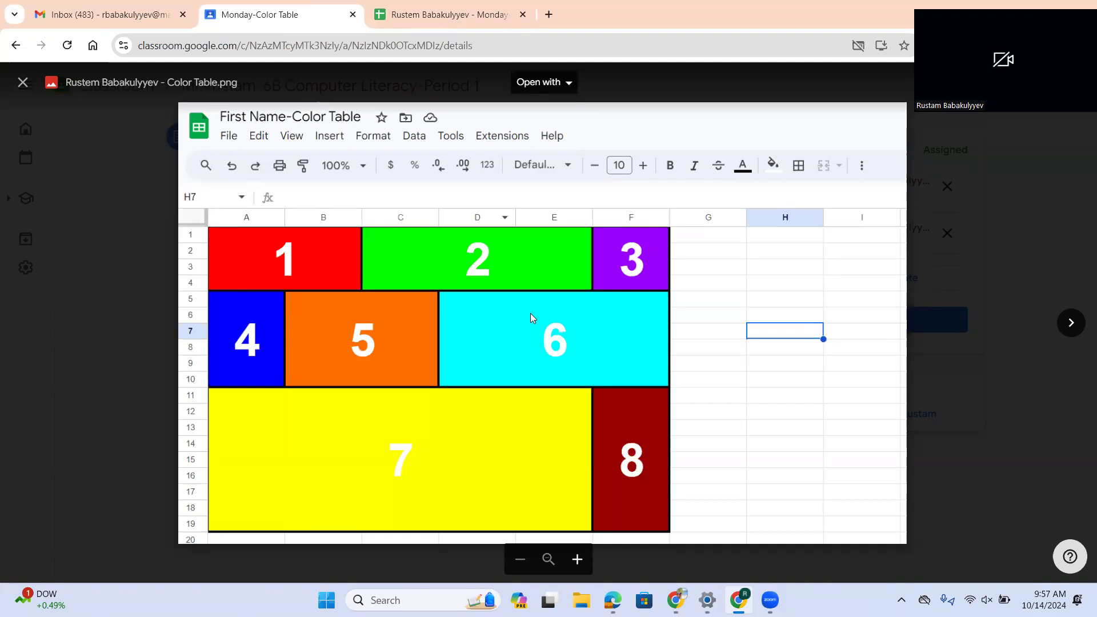
{"action": "scroll", "coordinate": [530, 312], "scroll_direction": "up", "scroll_amount": 5}
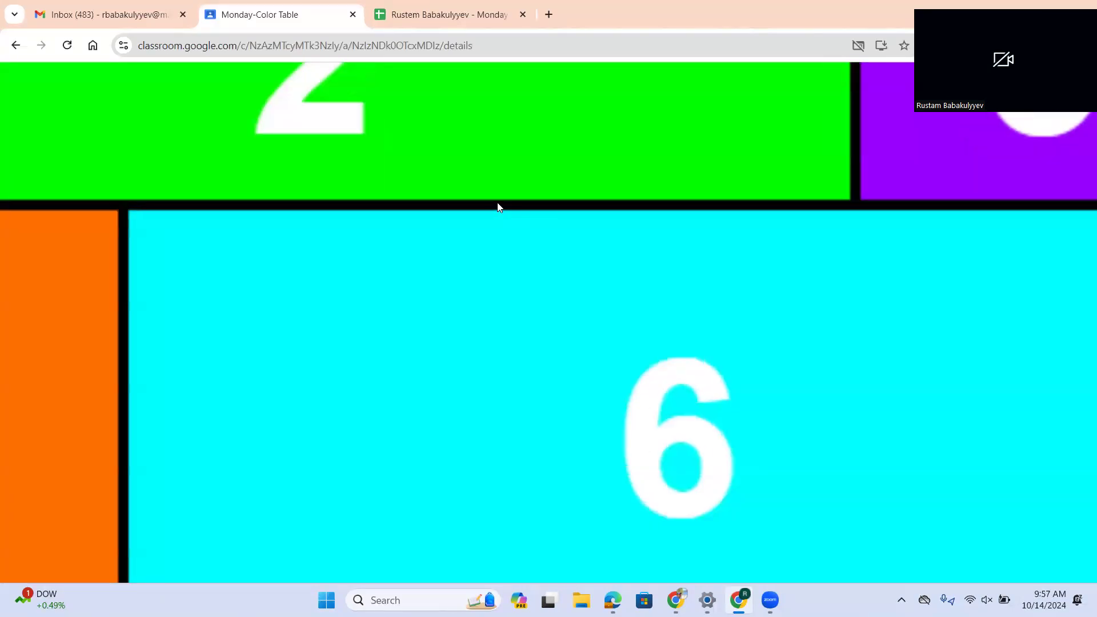
{"action": "scroll", "coordinate": [497, 202], "scroll_direction": "down", "scroll_amount": 5}
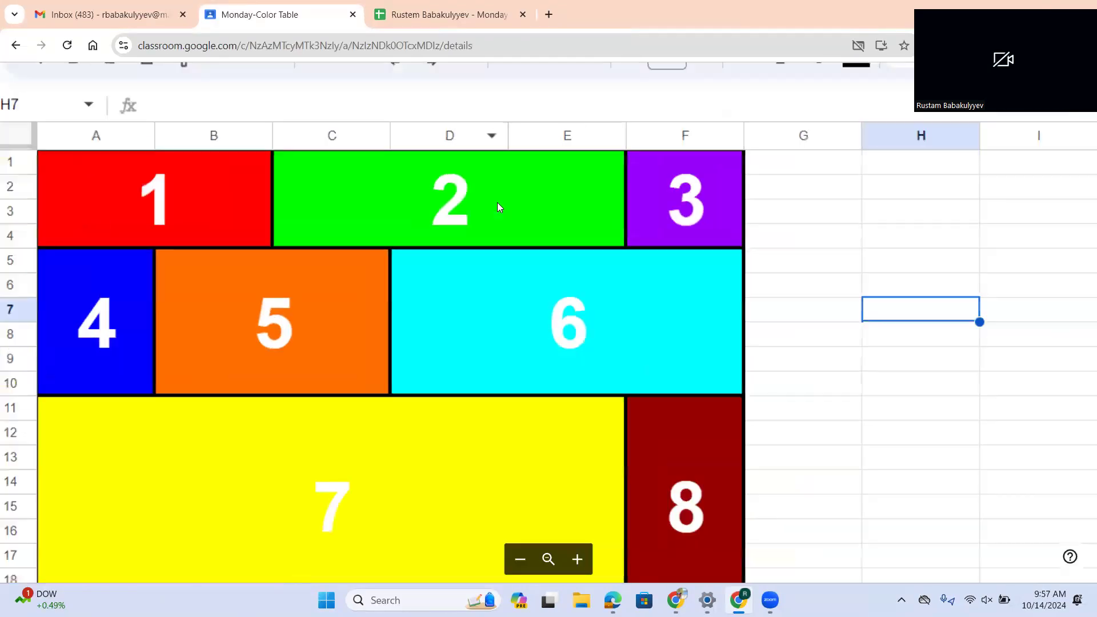
{"action": "scroll", "coordinate": [497, 202], "scroll_direction": "down", "scroll_amount": 1}
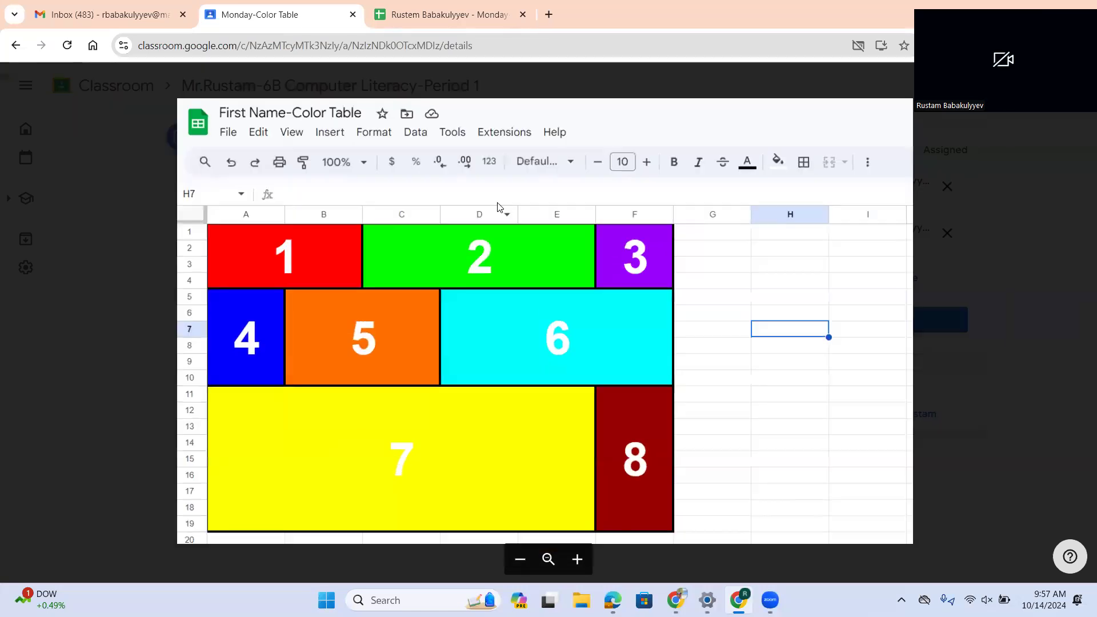
{"action": "left_click", "coordinate": [416, 18]}
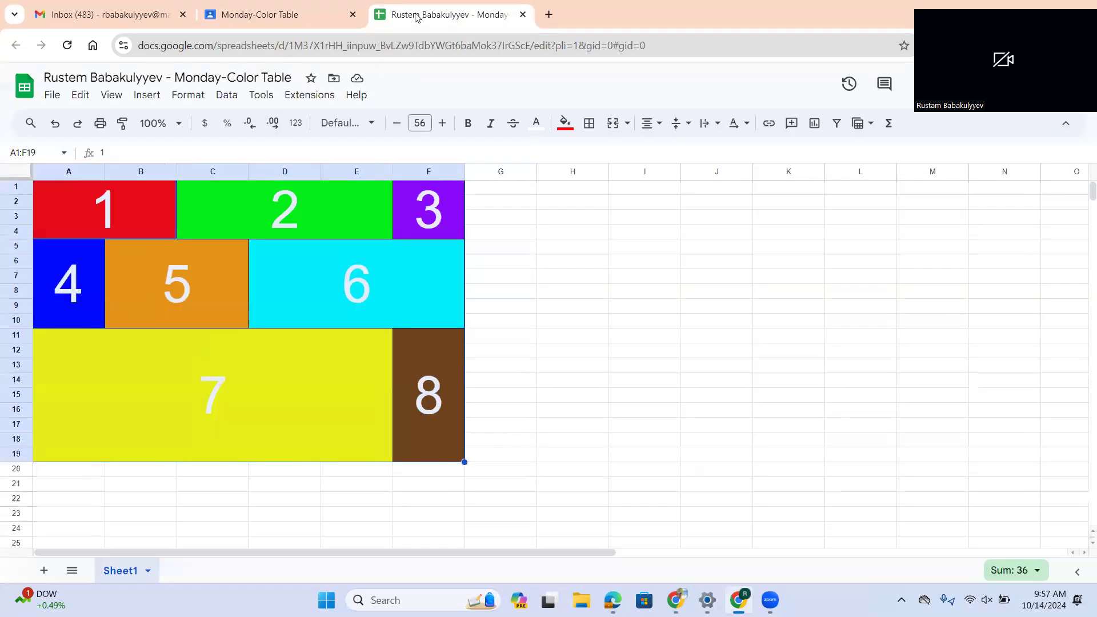
- Select the color table A1:F19 and apply the thickest solid black border style to all of its borders
{"action": "left_click", "coordinate": [82, 200]}
{"action": "mouse_move", "coordinate": [82, 200]}
{"action": "left_mouse_down"}
{"action": "mouse_move", "coordinate": [154, 280]}
{"action": "mouse_move", "coordinate": [348, 380]}
{"action": "mouse_move", "coordinate": [443, 447]}
{"action": "left_mouse_up"}
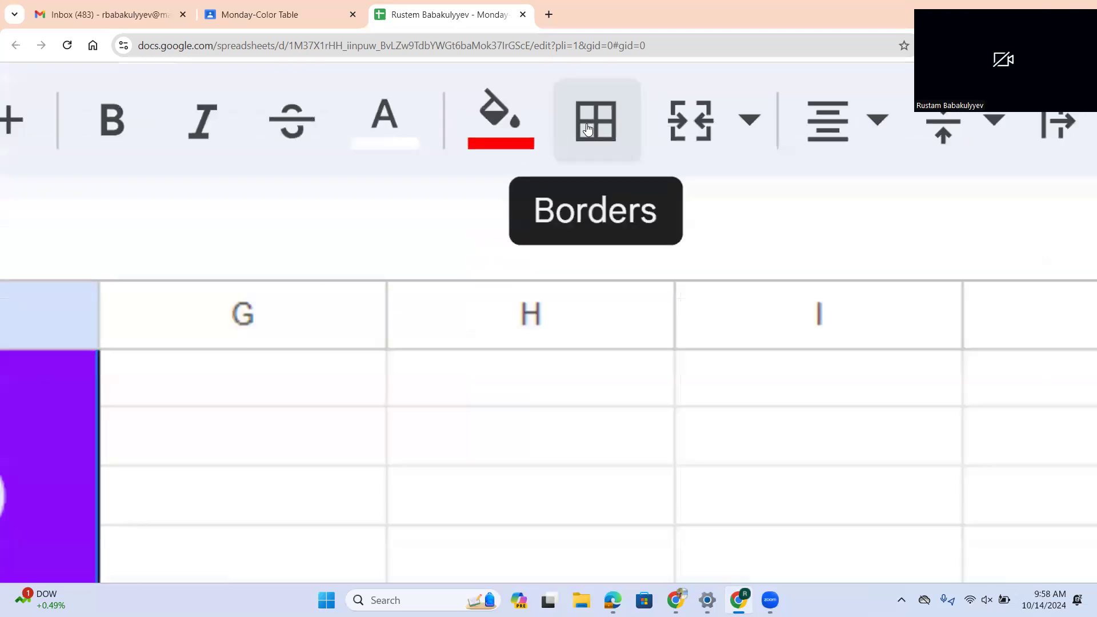
{"action": "left_click", "coordinate": [607, 134]}
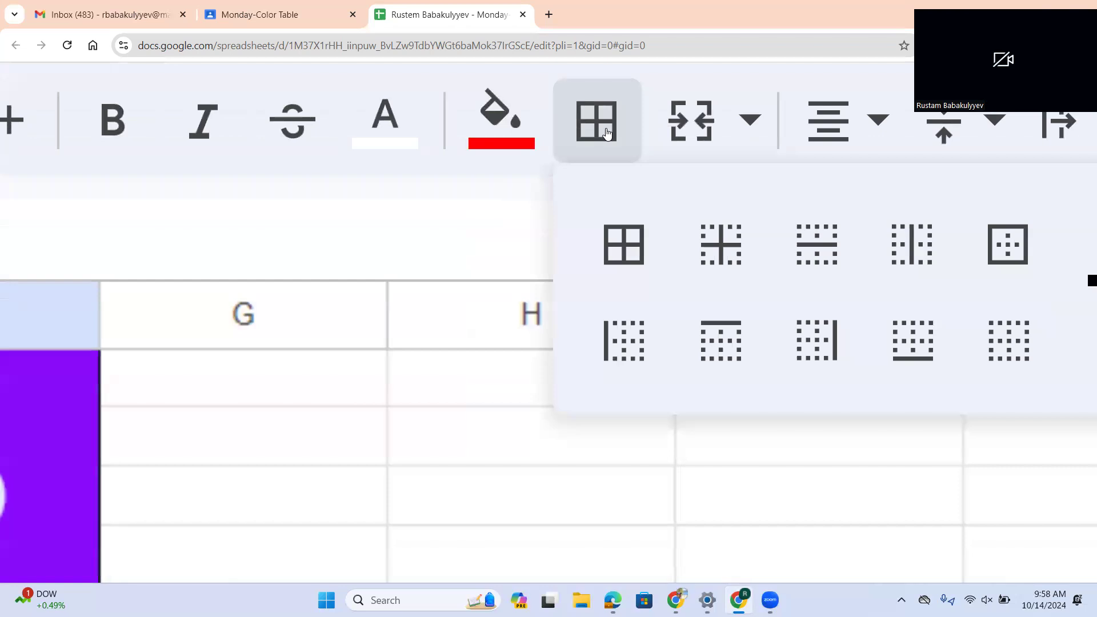
{"action": "scroll", "coordinate": [828, 309], "scroll_direction": "right", "scroll_amount": 5}
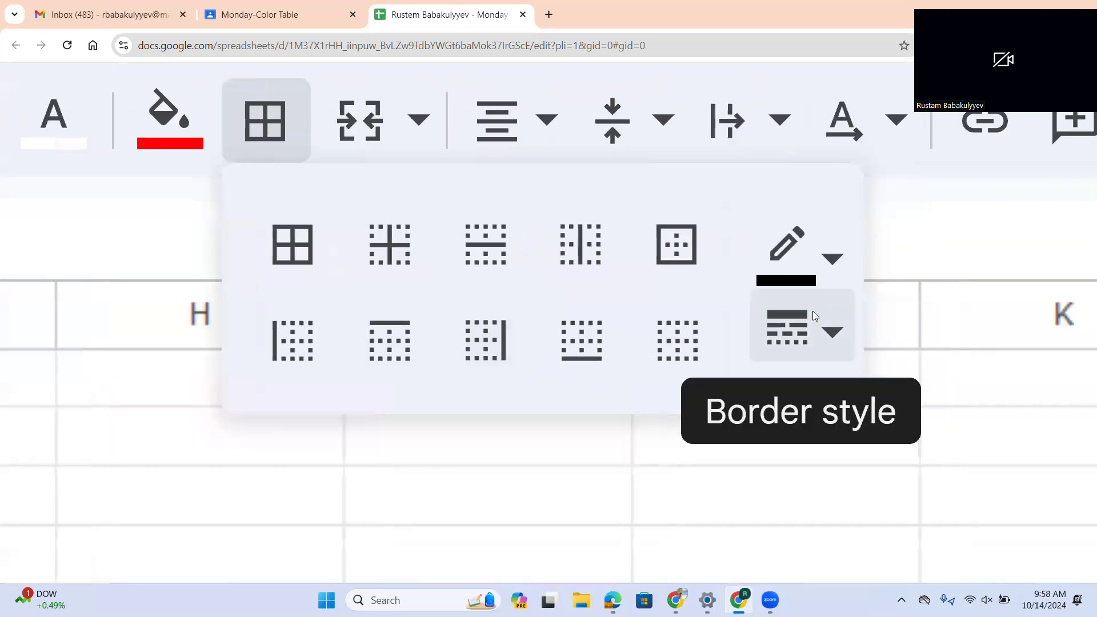
{"action": "scroll", "coordinate": [821, 329], "scroll_direction": "down", "scroll_amount": 5}
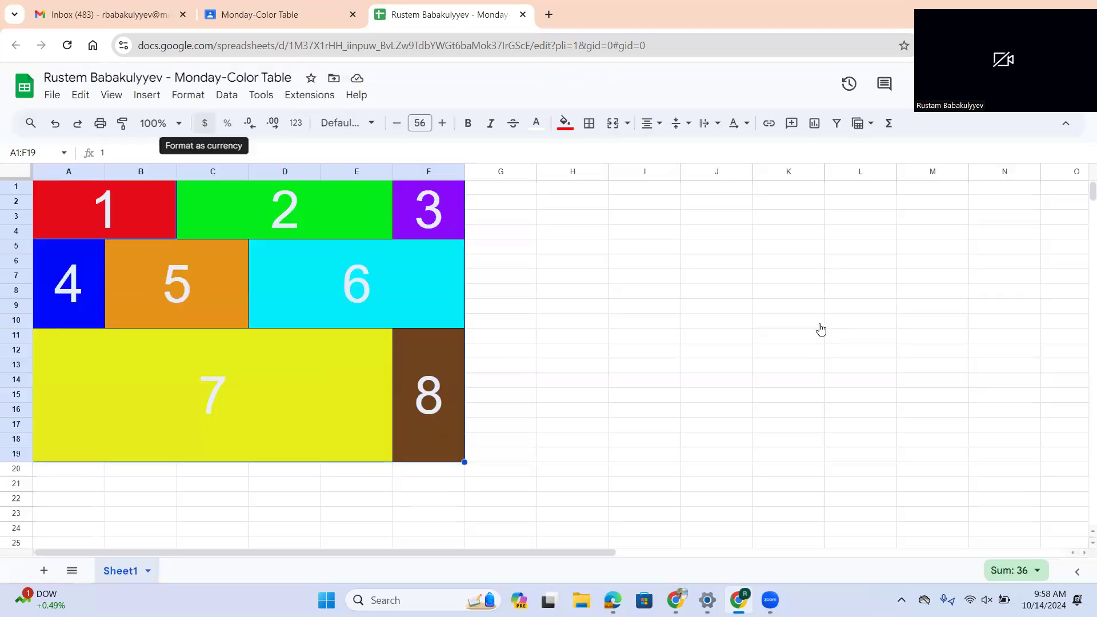
{"action": "left_click", "coordinate": [589, 123]}
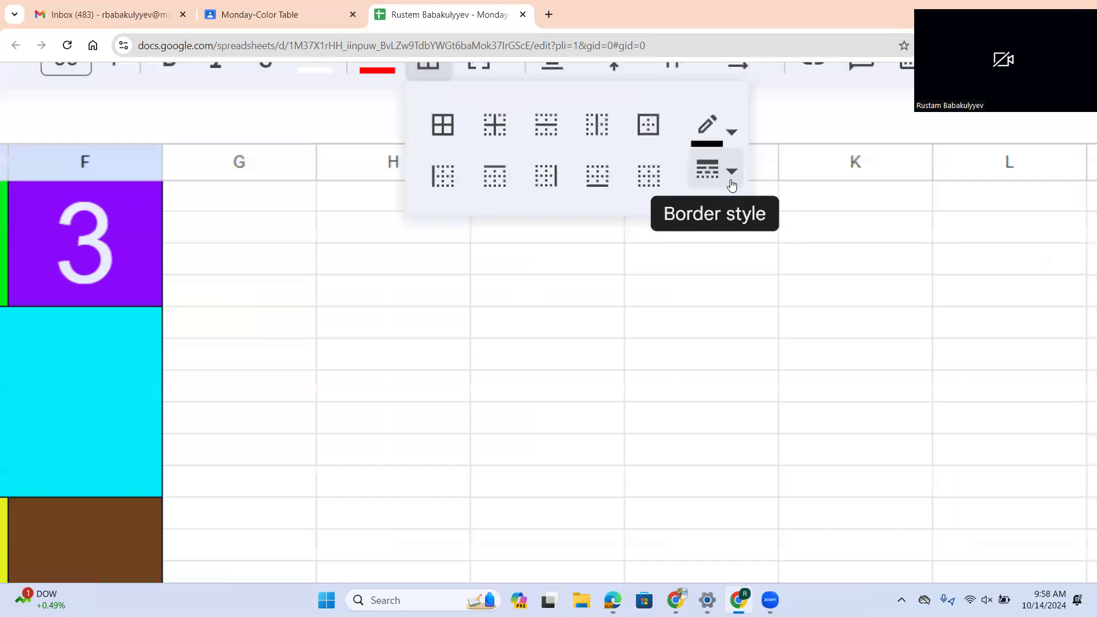
{"action": "left_click", "coordinate": [731, 180]}
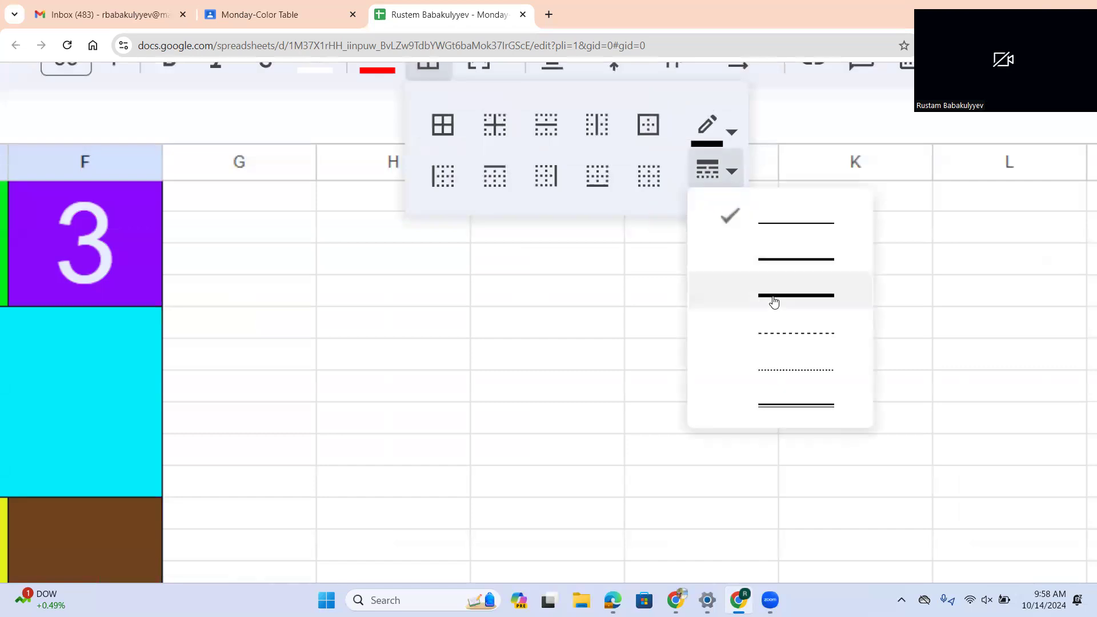
{"action": "left_click", "coordinate": [773, 301]}
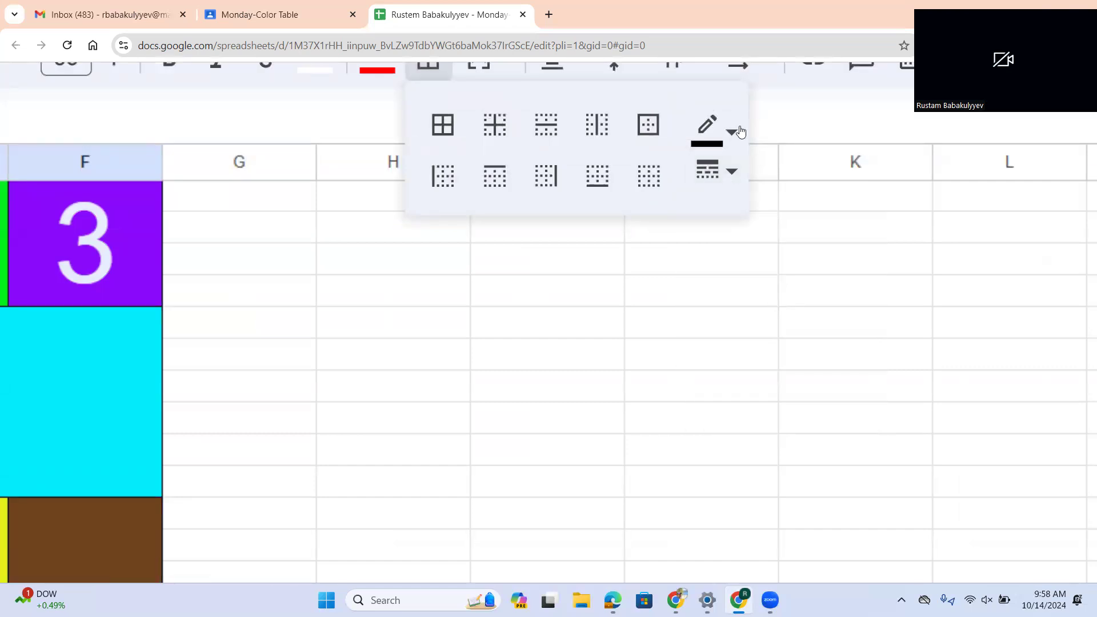
{"action": "left_click", "coordinate": [446, 131]}
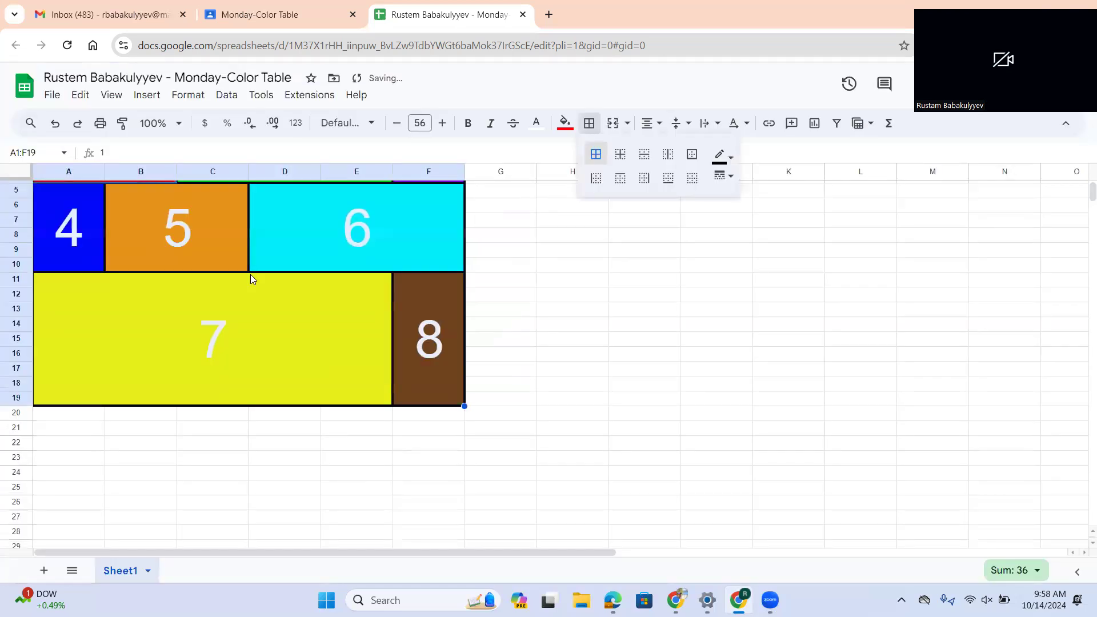
{"action": "scroll", "coordinate": [261, 370], "scroll_direction": "up", "scroll_amount": 2}
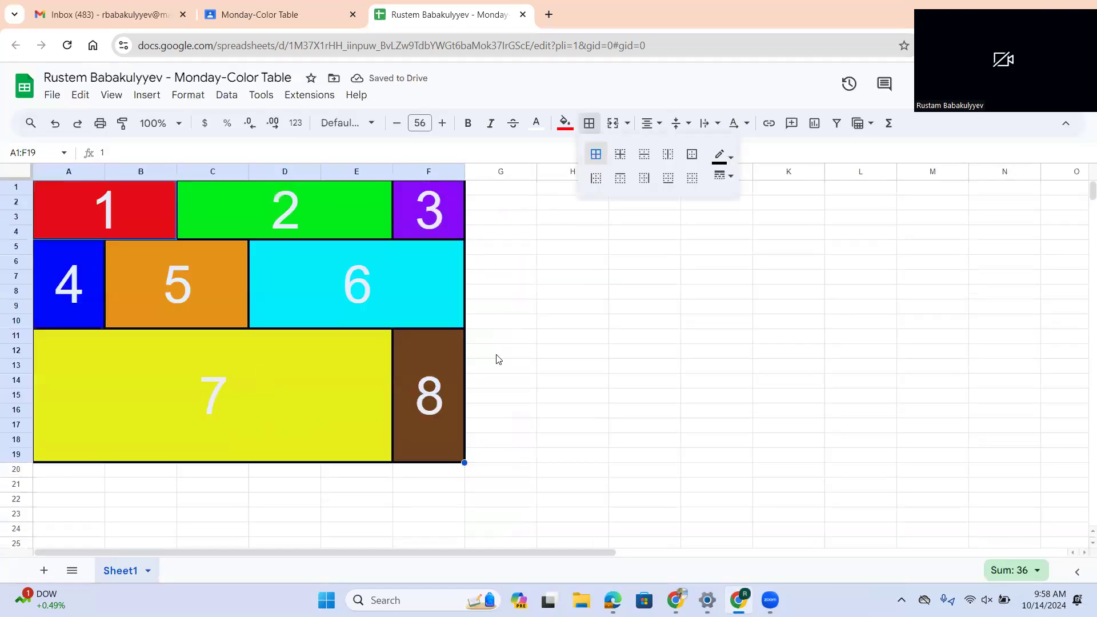
{"action": "left_click", "coordinate": [510, 355]}
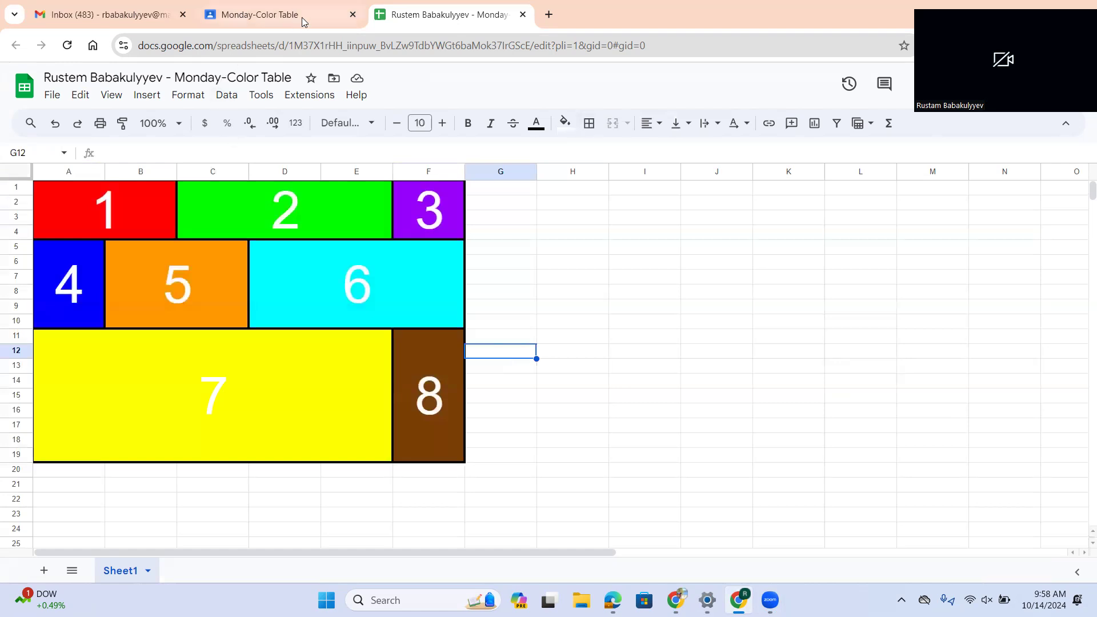
- Compare the table with the Classroom reference image, and close the image preview to reach the Monday-Color Table assignment page
{"action": "left_click", "coordinate": [302, 20]}
{"action": "left_click", "coordinate": [423, 14]}
{"action": "left_click", "coordinate": [306, 13]}
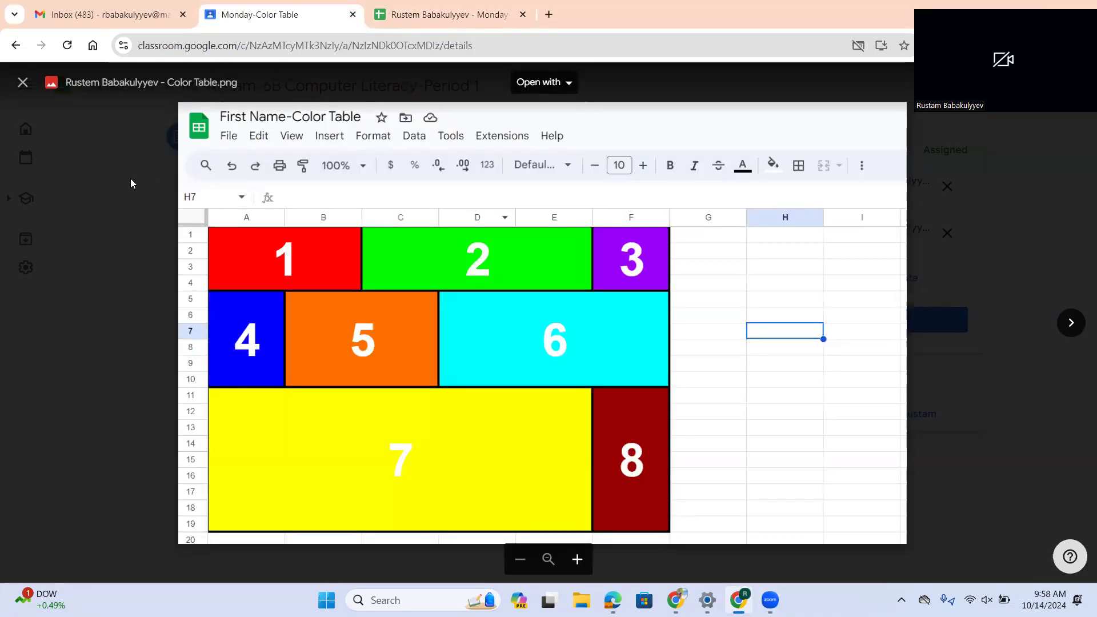
{"action": "key", "text": "Escape"}
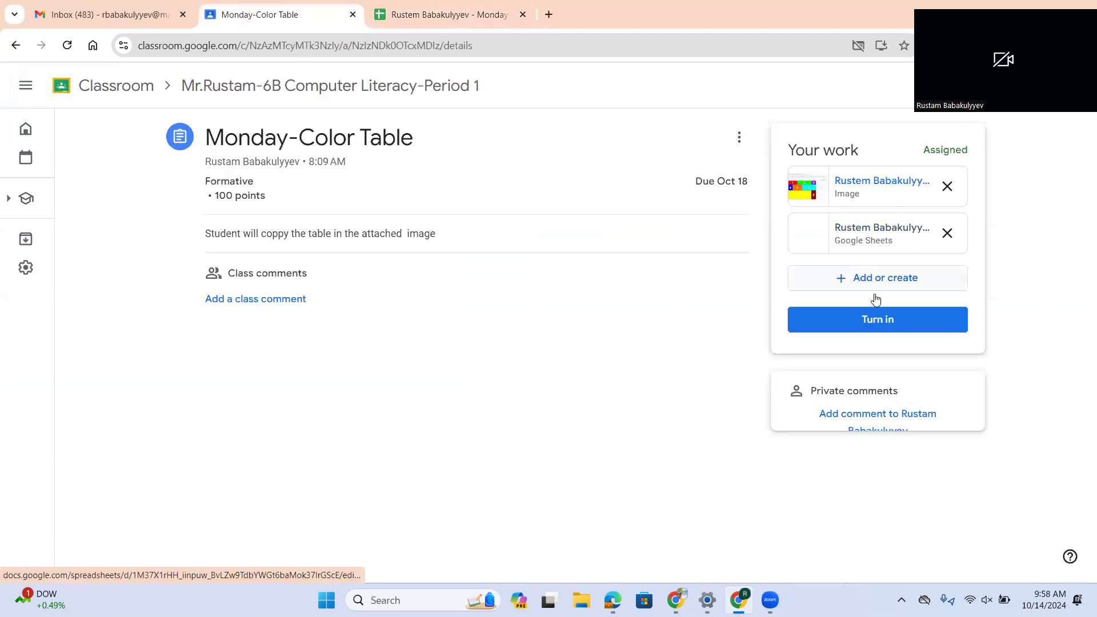